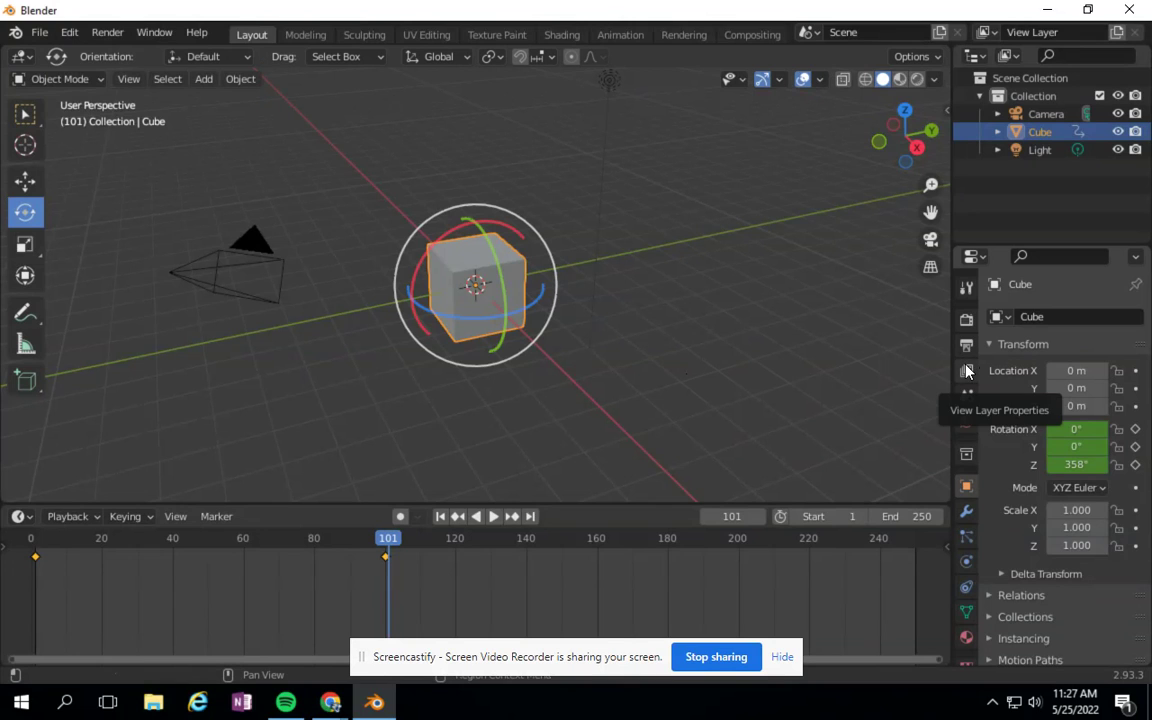
Switch to the browser window with SoundBible and search the site for "ping" sounds.
{"action": "mouse_move", "coordinate": [330, 705]}
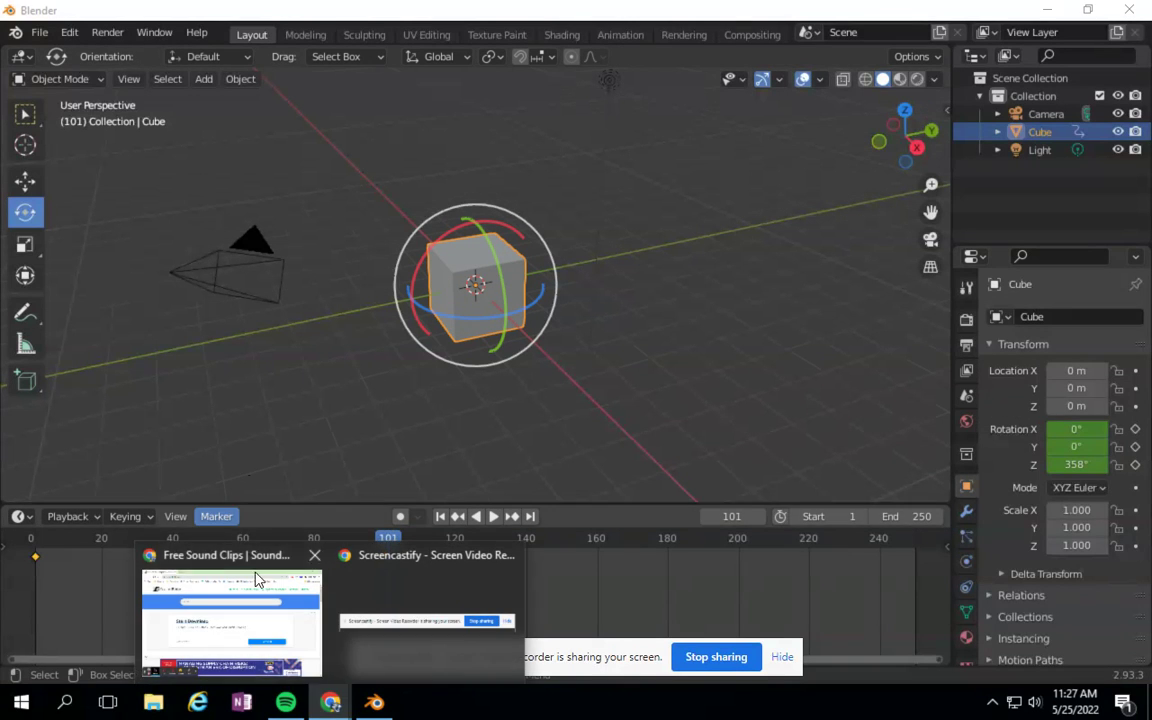
{"action": "left_click", "coordinate": [230, 560]}
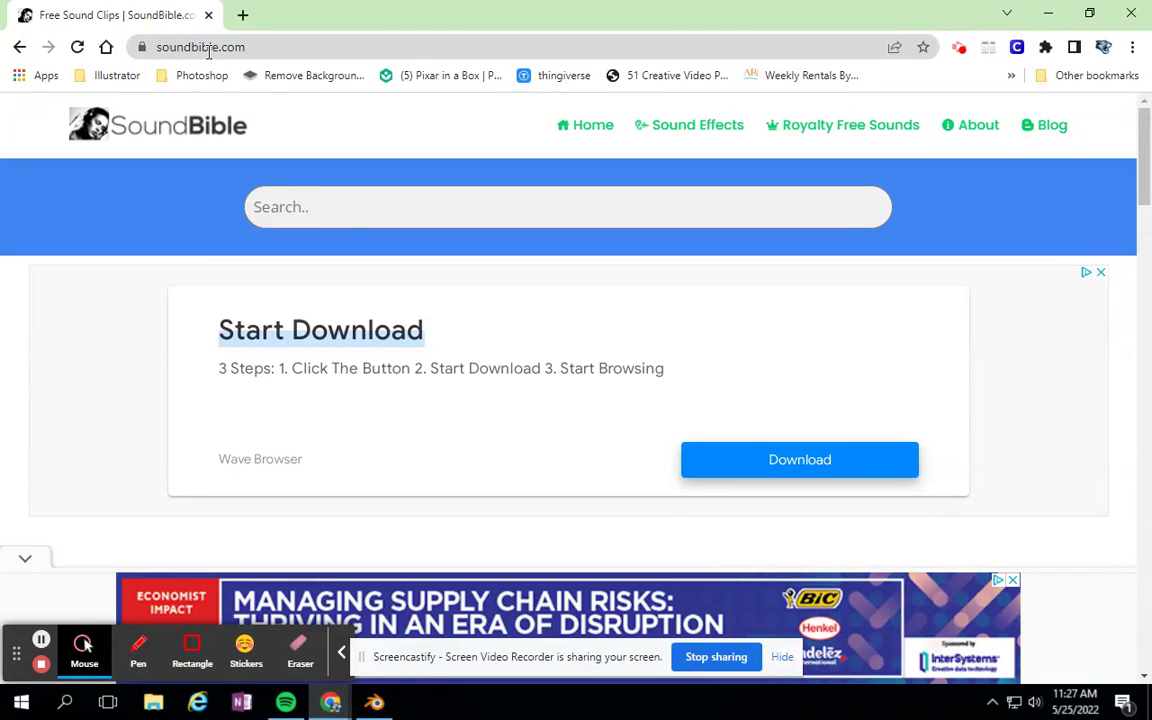
{"action": "left_click", "coordinate": [365, 206]}
{"action": "type", "text": "ping"}
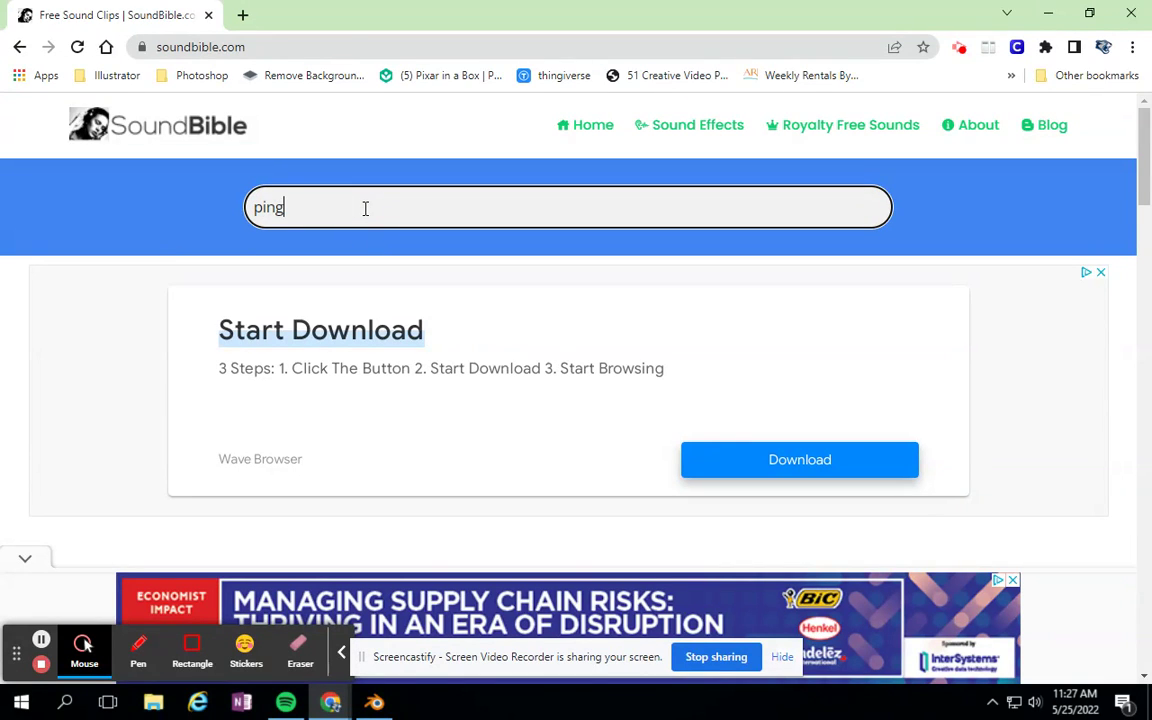
{"action": "key", "text": "Return"}
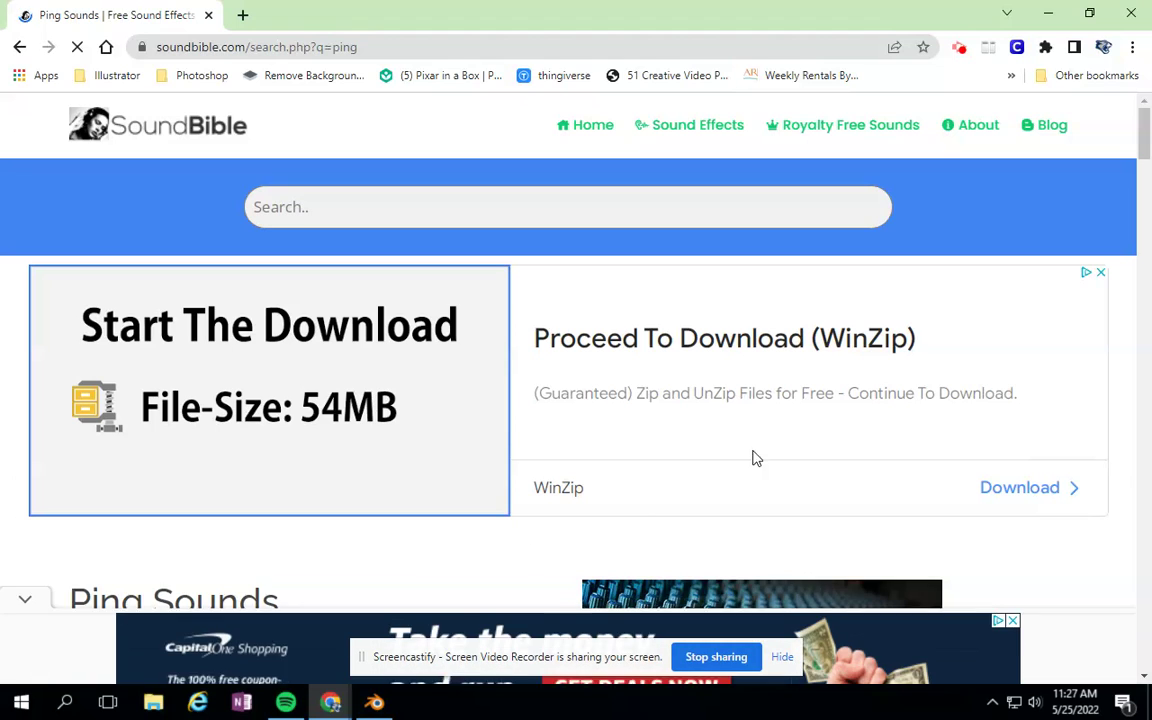
{"action": "left_click", "coordinate": [374, 702]}
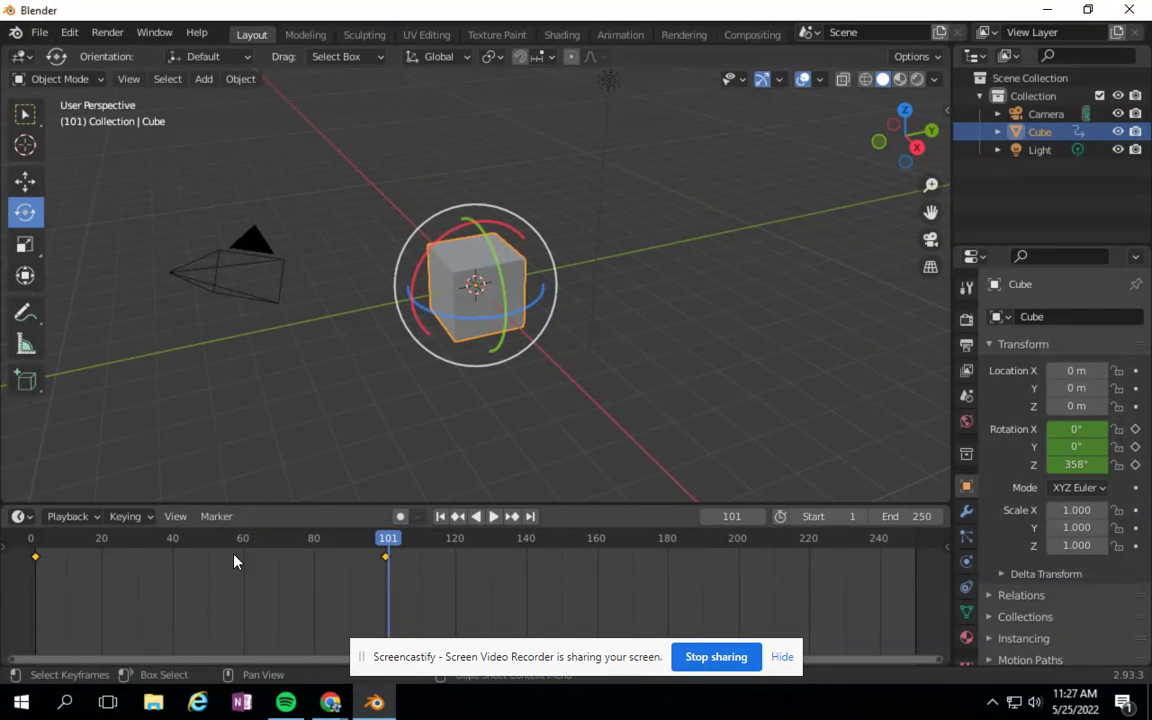
{"action": "mouse_move", "coordinate": [332, 695]}
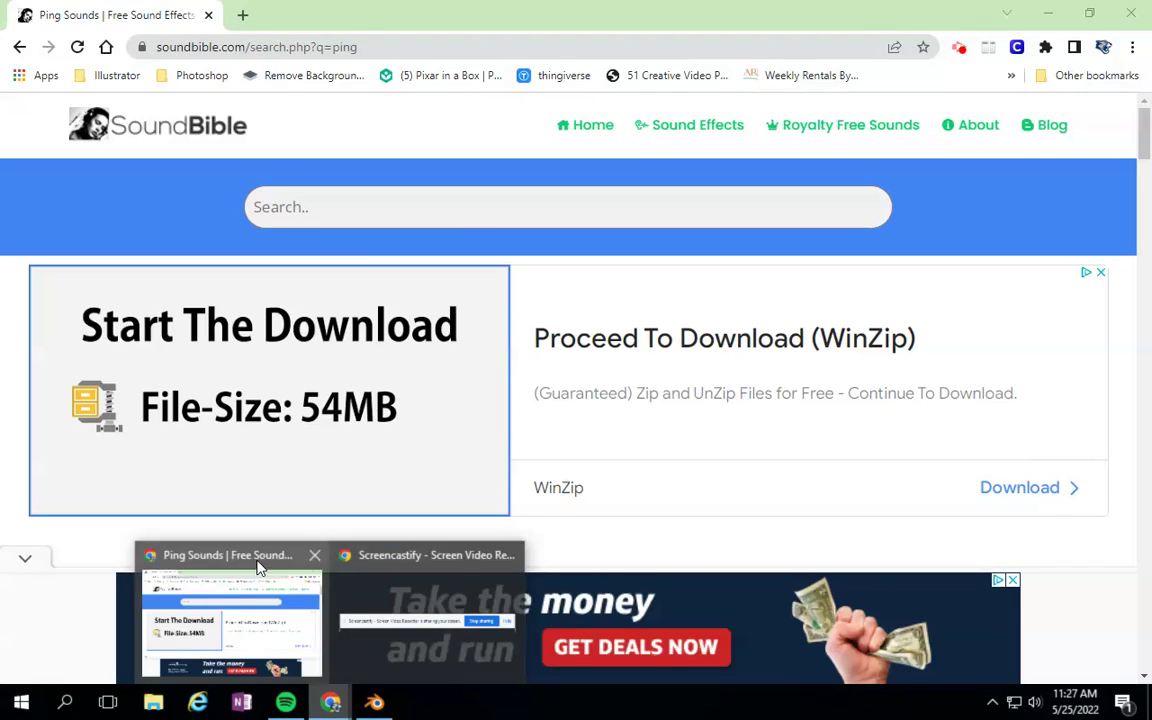
{"action": "left_click", "coordinate": [262, 578]}
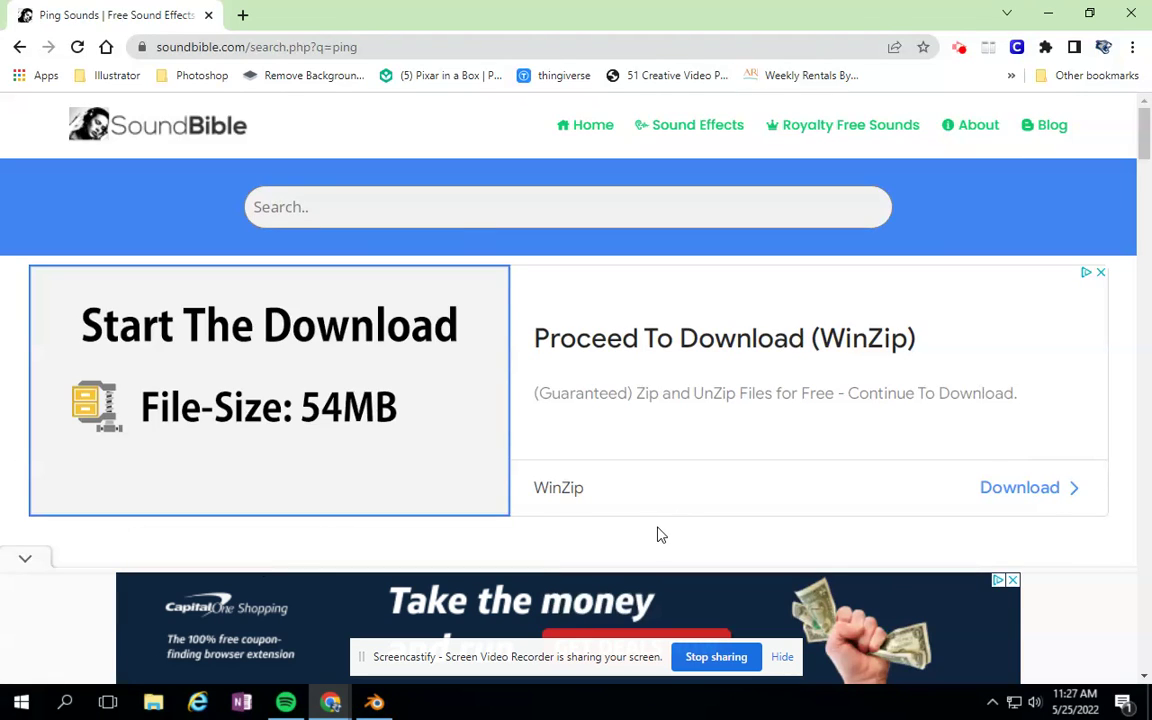
Preview the Air Plane Ding sound in the search results and open its page.
{"action": "scroll", "coordinate": [793, 416], "scroll_direction": "down", "scroll_amount": 5}
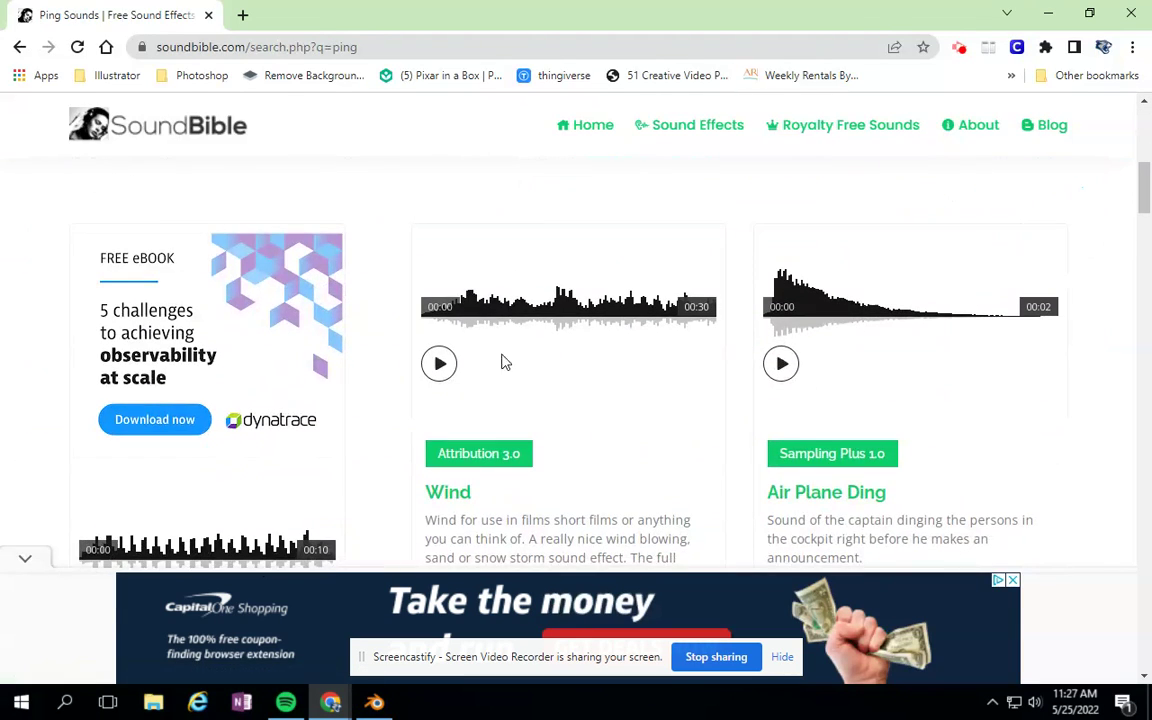
{"action": "left_click", "coordinate": [786, 369]}
{"action": "left_click", "coordinate": [783, 368]}
{"action": "left_click", "coordinate": [1012, 580]}
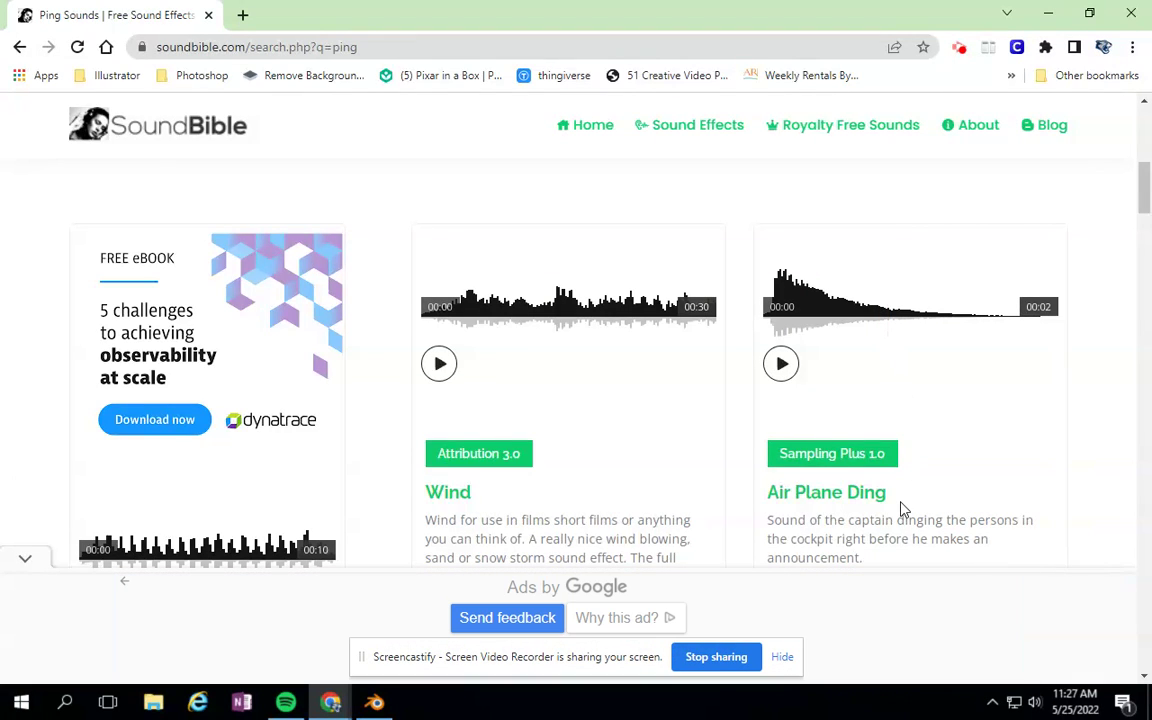
{"action": "left_click", "coordinate": [825, 497]}
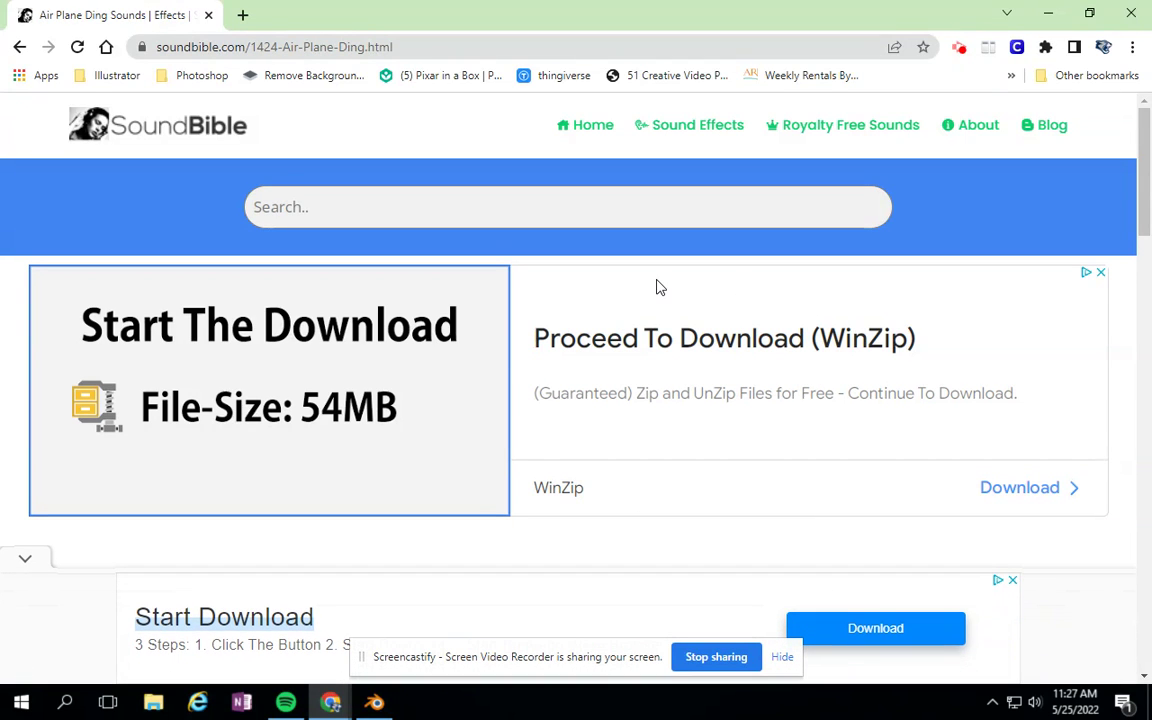
Save the MP3 version of Air Plane Ding to the Desktop as ding, replacing the existing file, and keep the flagged download.
{"action": "scroll", "coordinate": [714, 320], "scroll_direction": "down", "scroll_amount": 5}
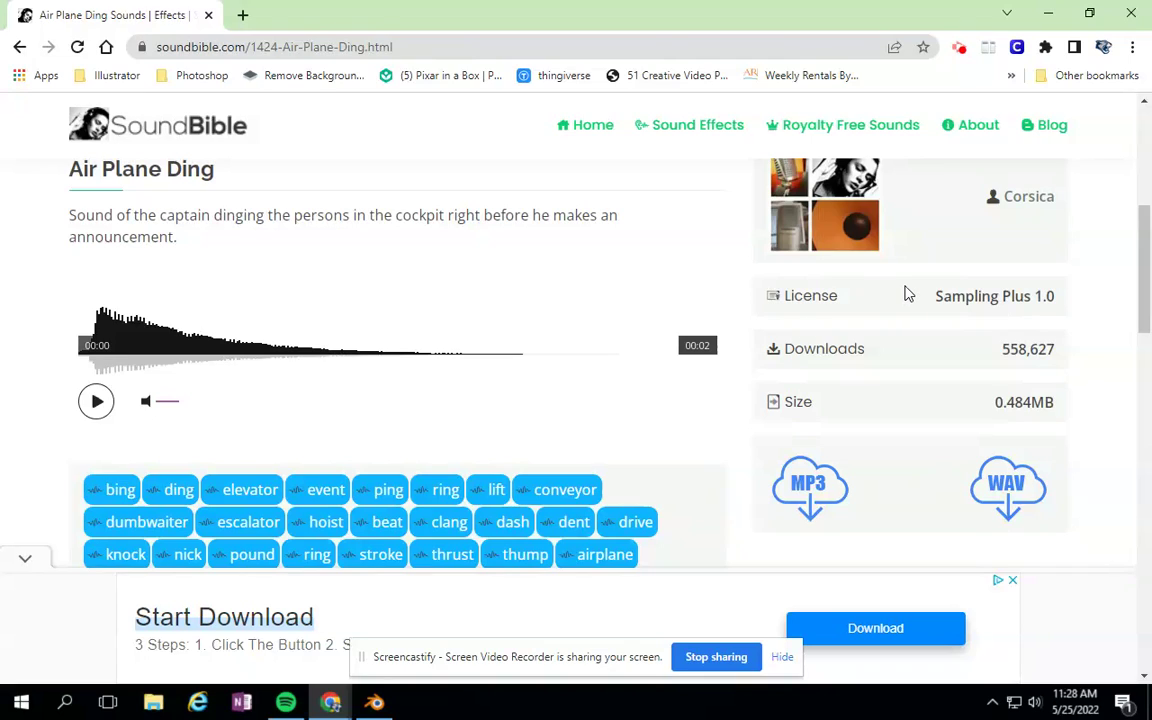
{"action": "right_click", "coordinate": [817, 491]}
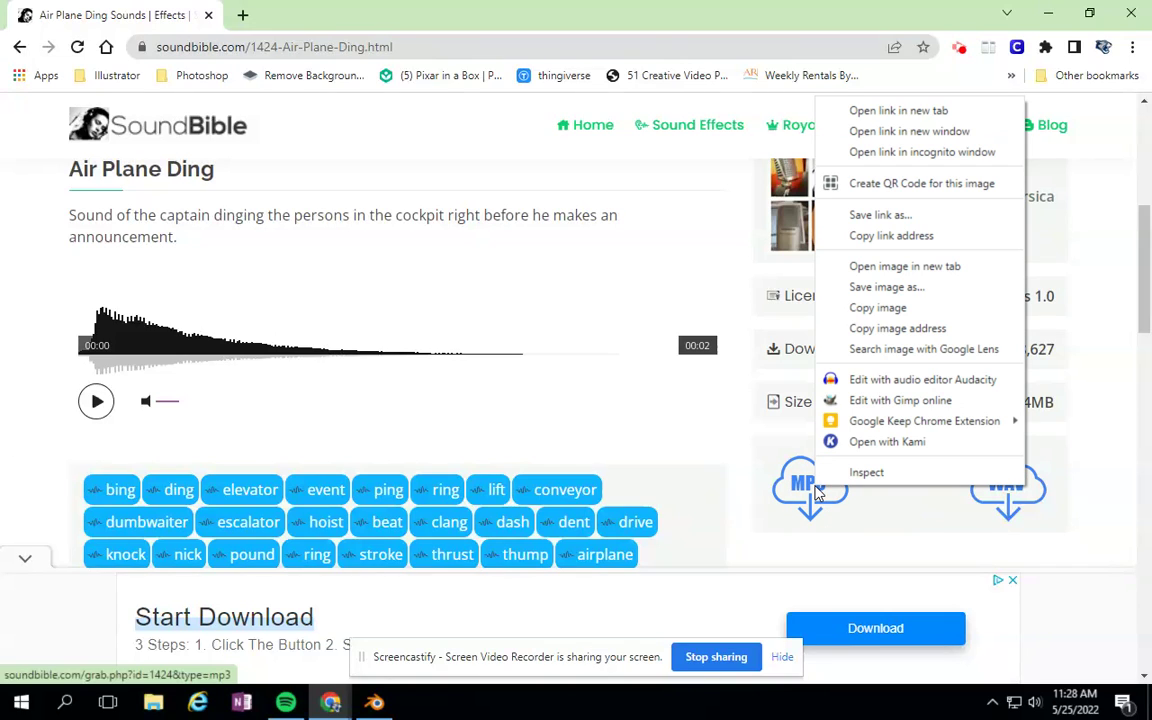
{"action": "left_click", "coordinate": [890, 216]}
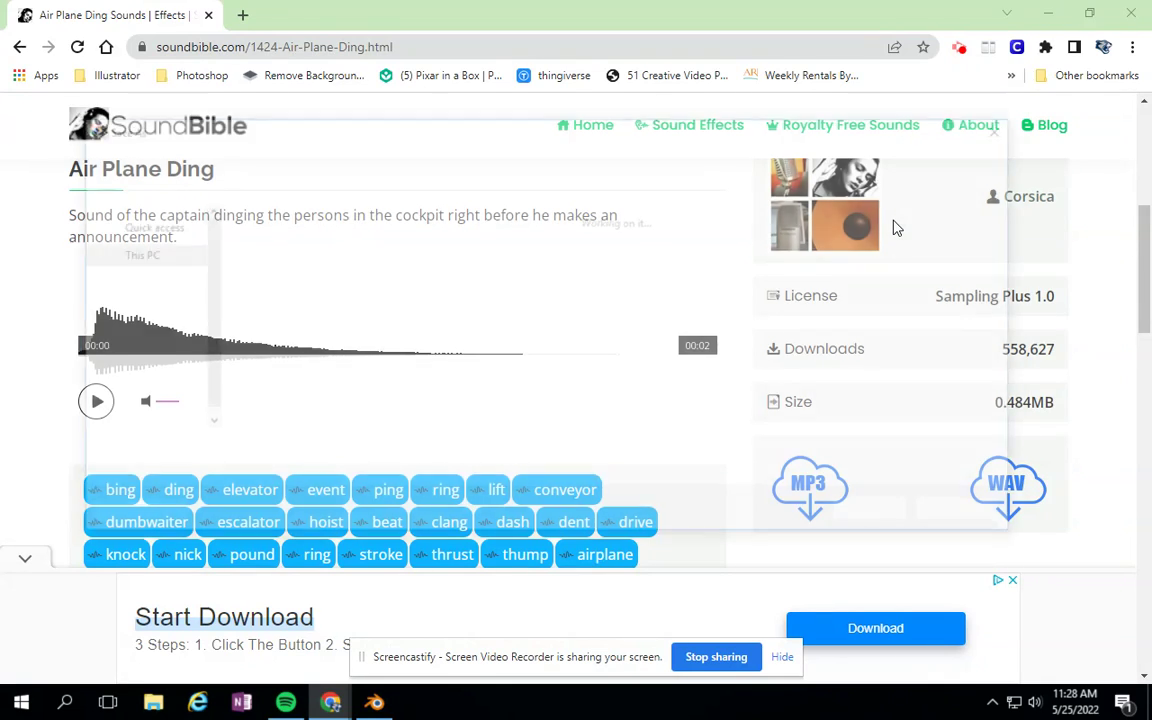
{"action": "type", "text": "ding"}
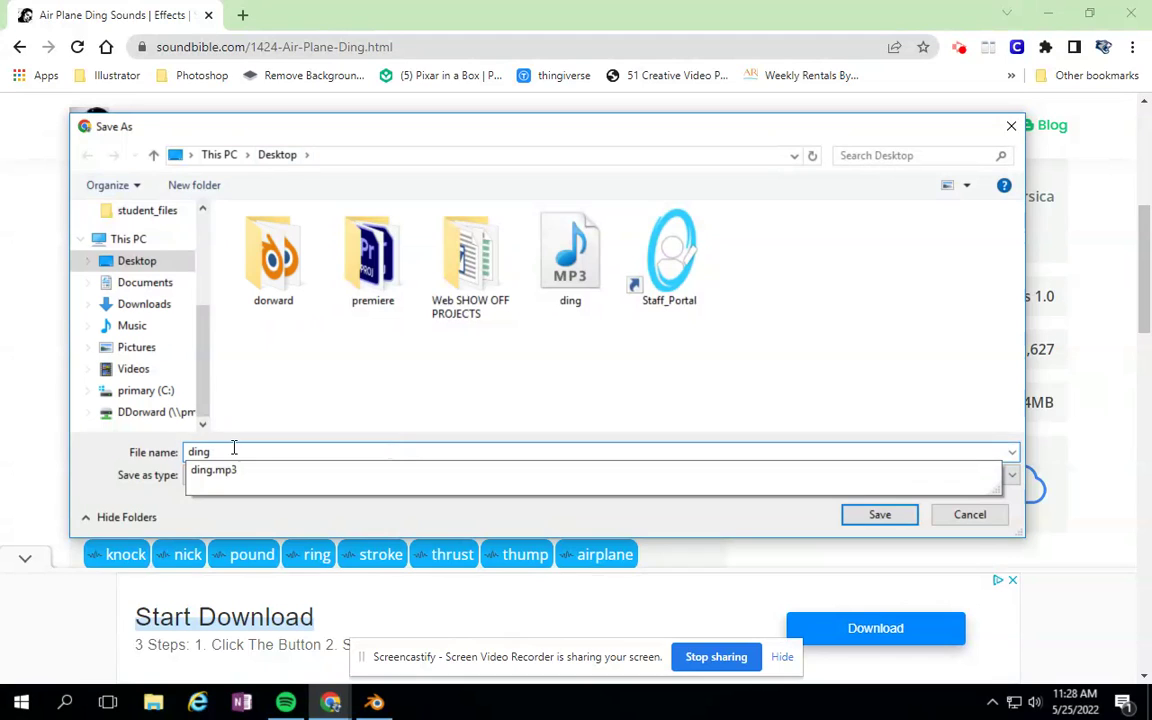
{"action": "left_click", "coordinate": [436, 455]}
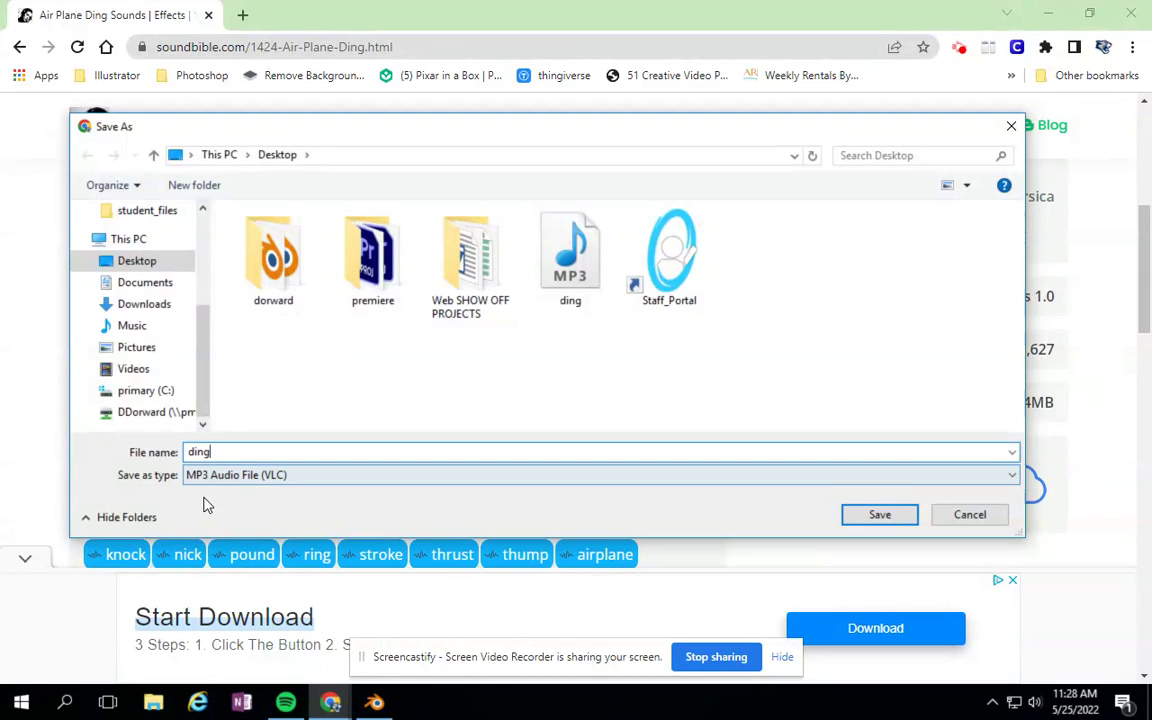
{"action": "left_click", "coordinate": [878, 515]}
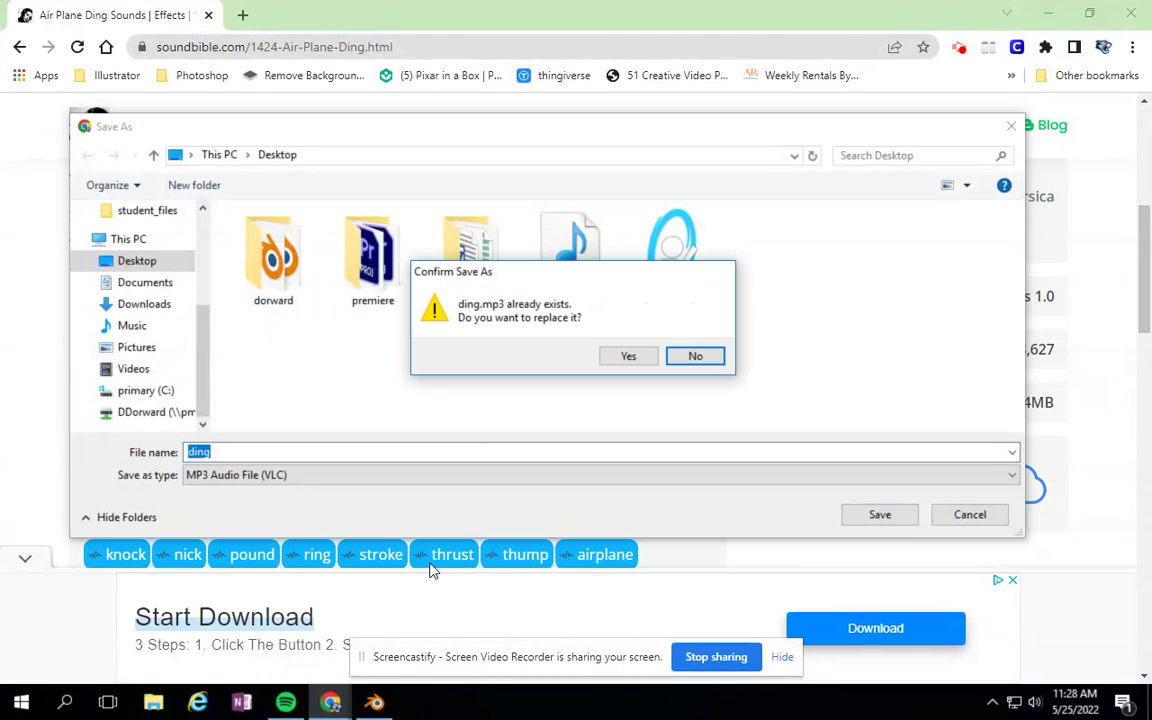
{"action": "left_click", "coordinate": [628, 357]}
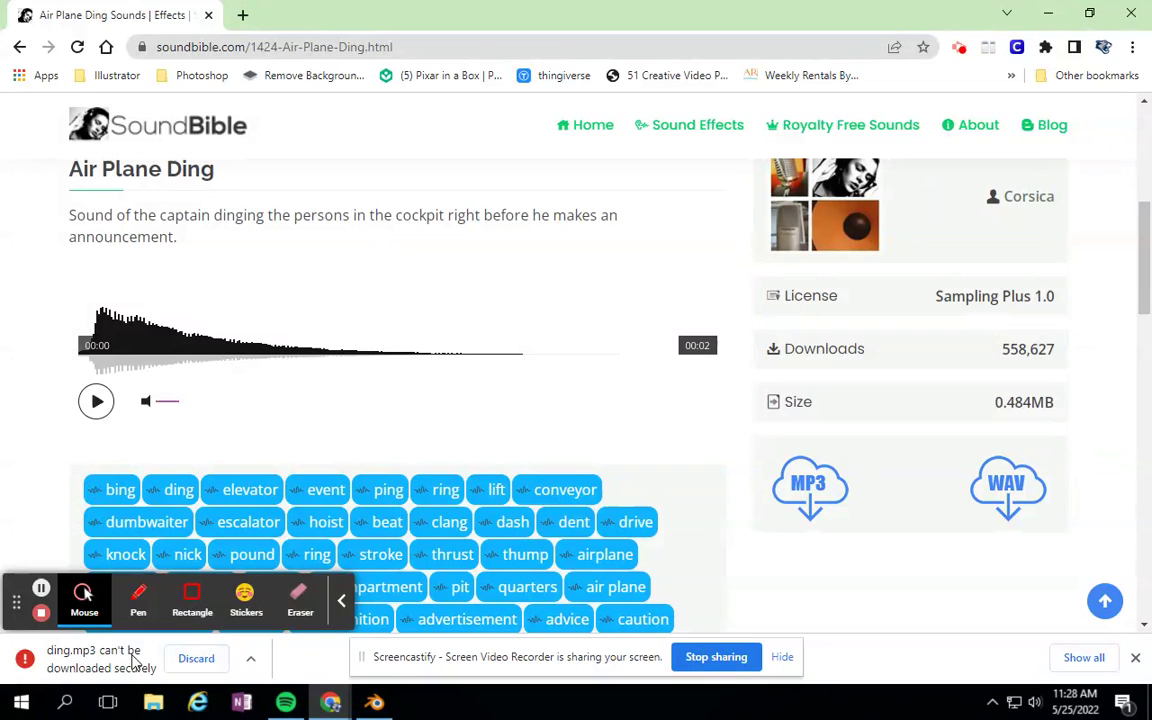
{"action": "left_click", "coordinate": [251, 660]}
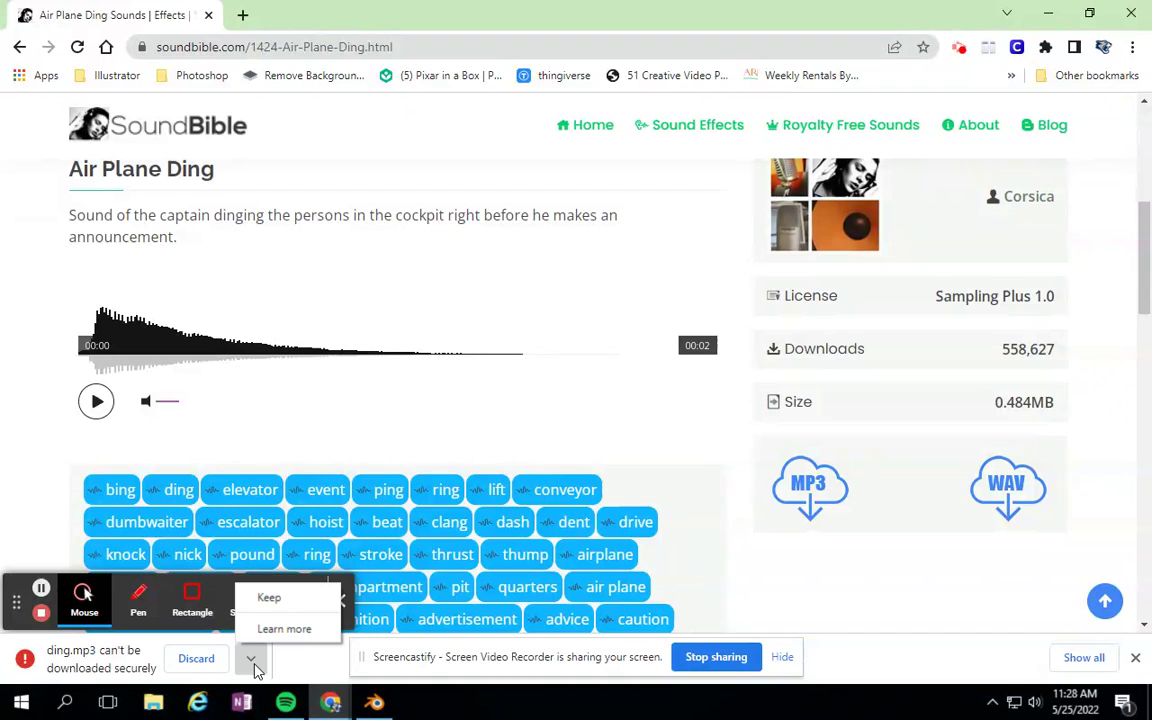
{"action": "left_click", "coordinate": [272, 603]}
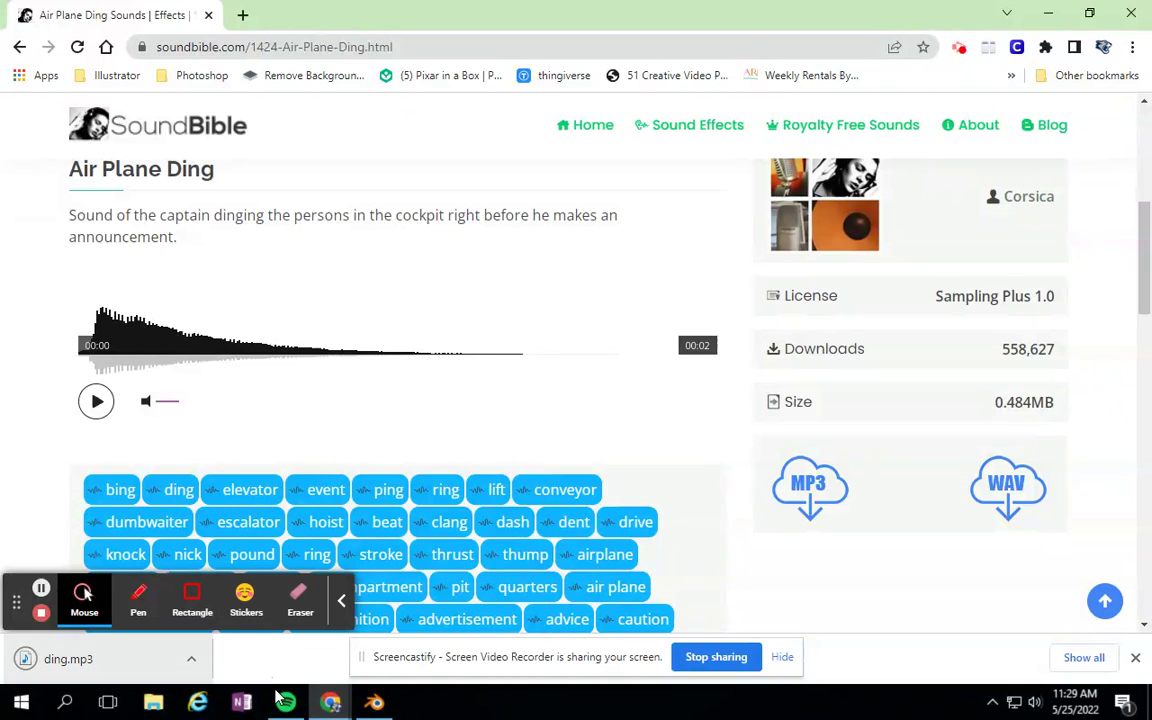
Switch to Blender and change the Timeline area to the Video Sequencer.
{"action": "left_click", "coordinate": [375, 702]}
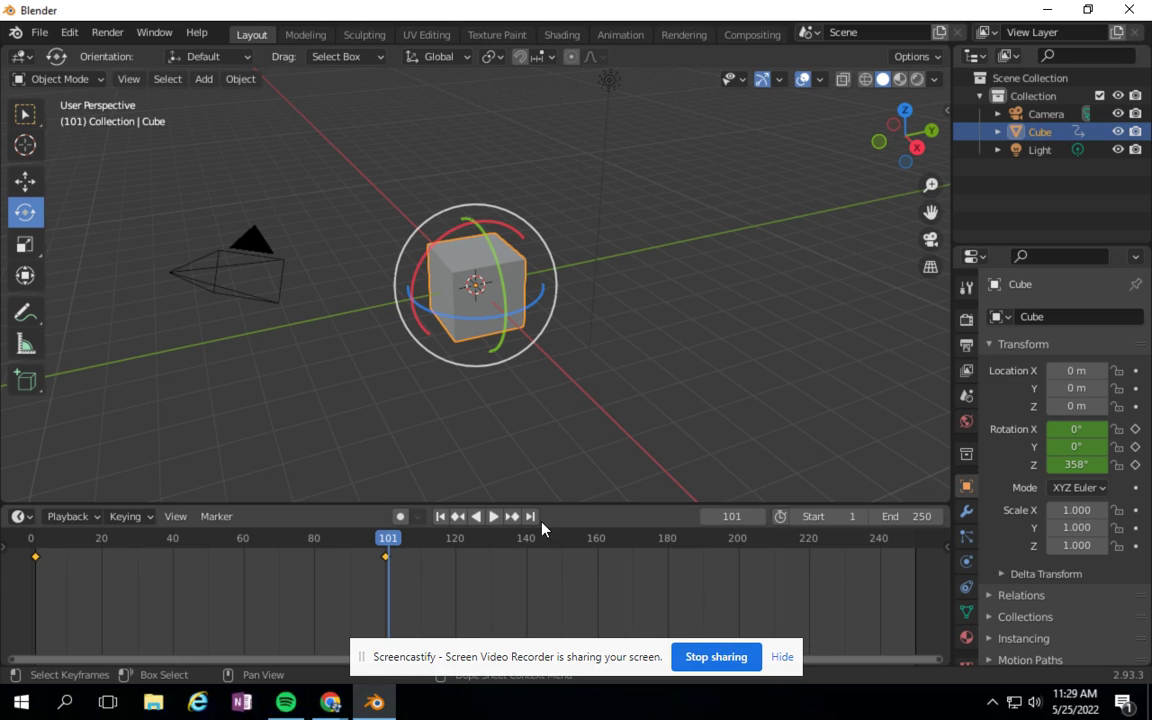
{"action": "left_click", "coordinate": [20, 517]}
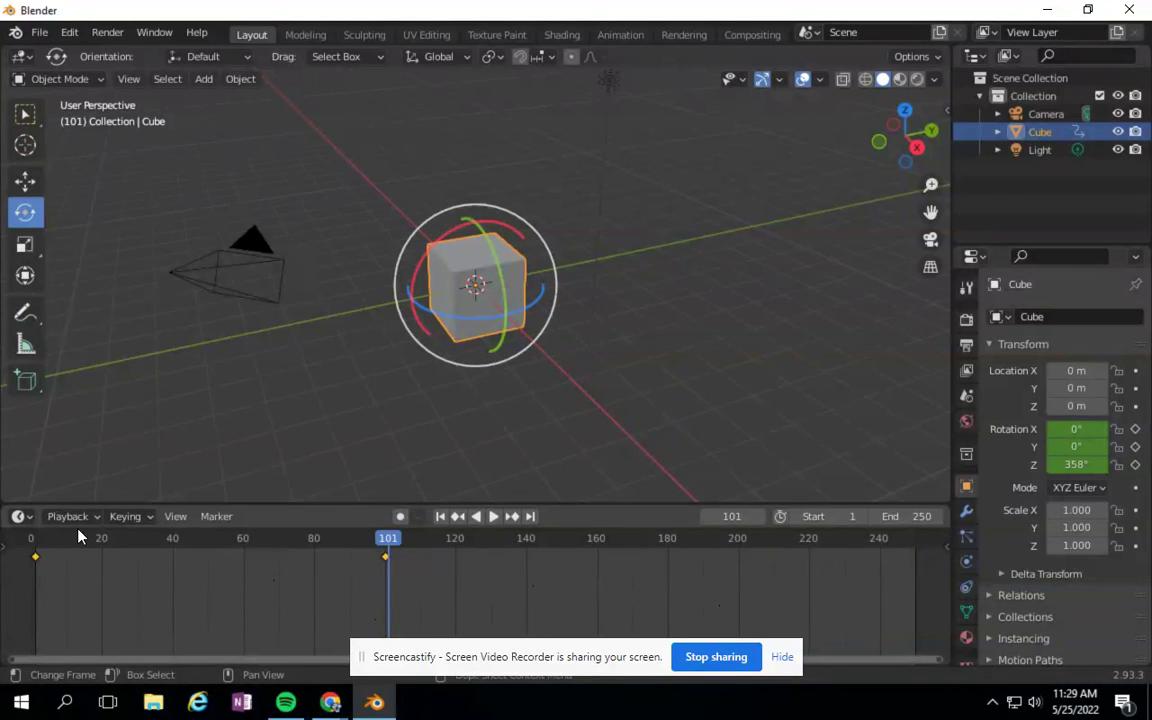
{"action": "left_click", "coordinate": [20, 517]}
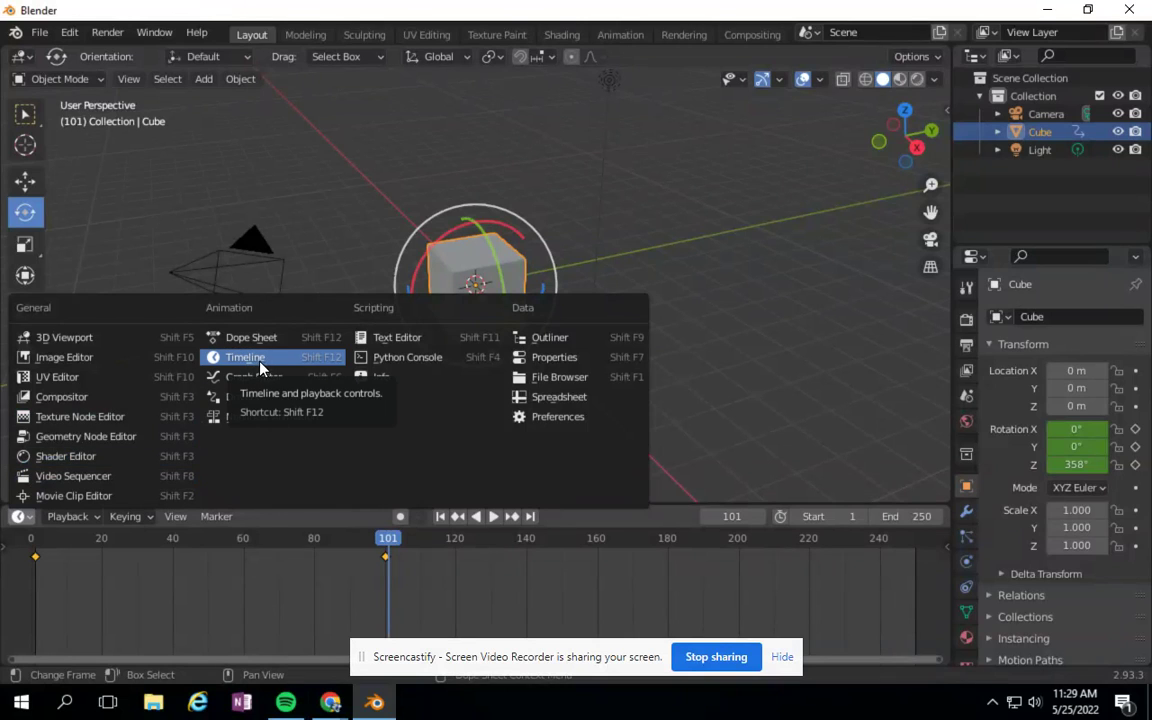
{"action": "left_click", "coordinate": [83, 480]}
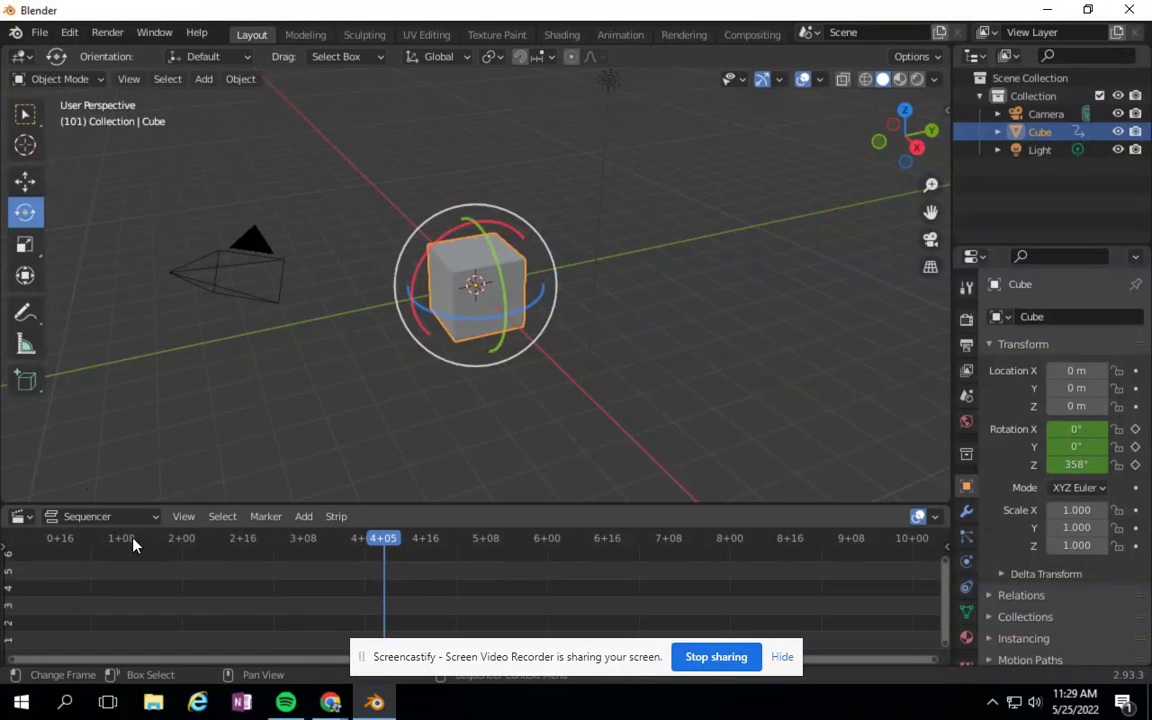
Add ding.mp3 from the Desktop as a sound strip on channel 1, starting at frame 101.
{"action": "left_click", "coordinate": [307, 518]}
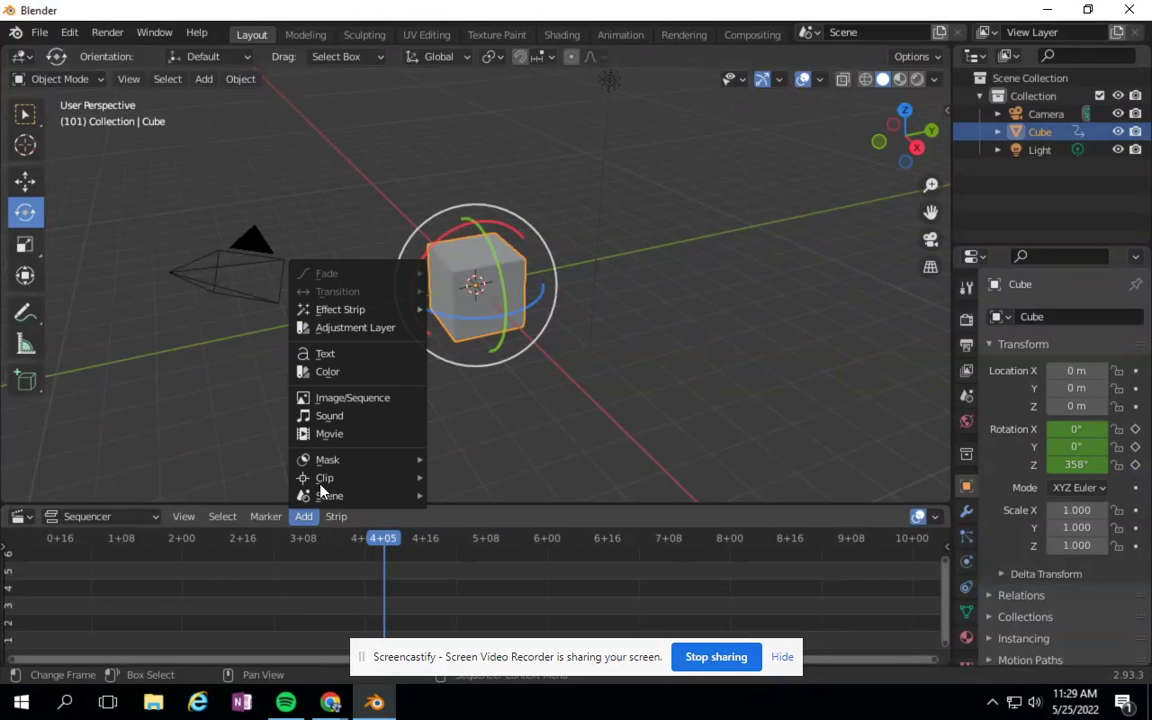
{"action": "left_click", "coordinate": [329, 415]}
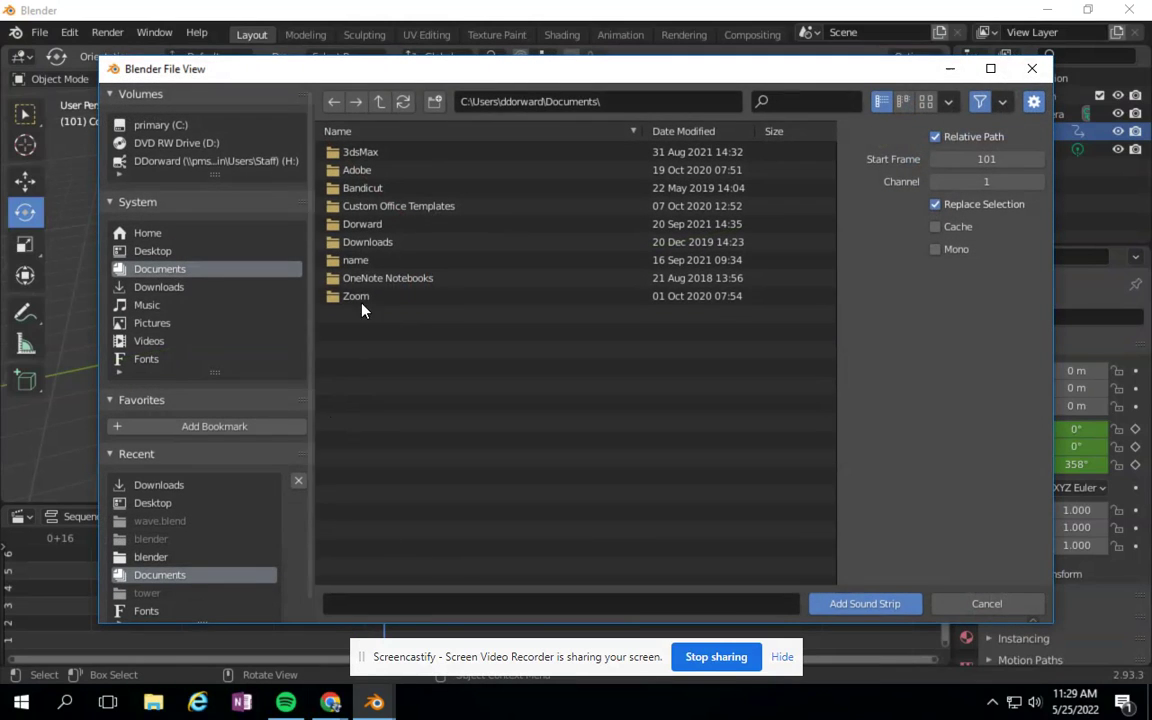
{"action": "left_click", "coordinate": [150, 251]}
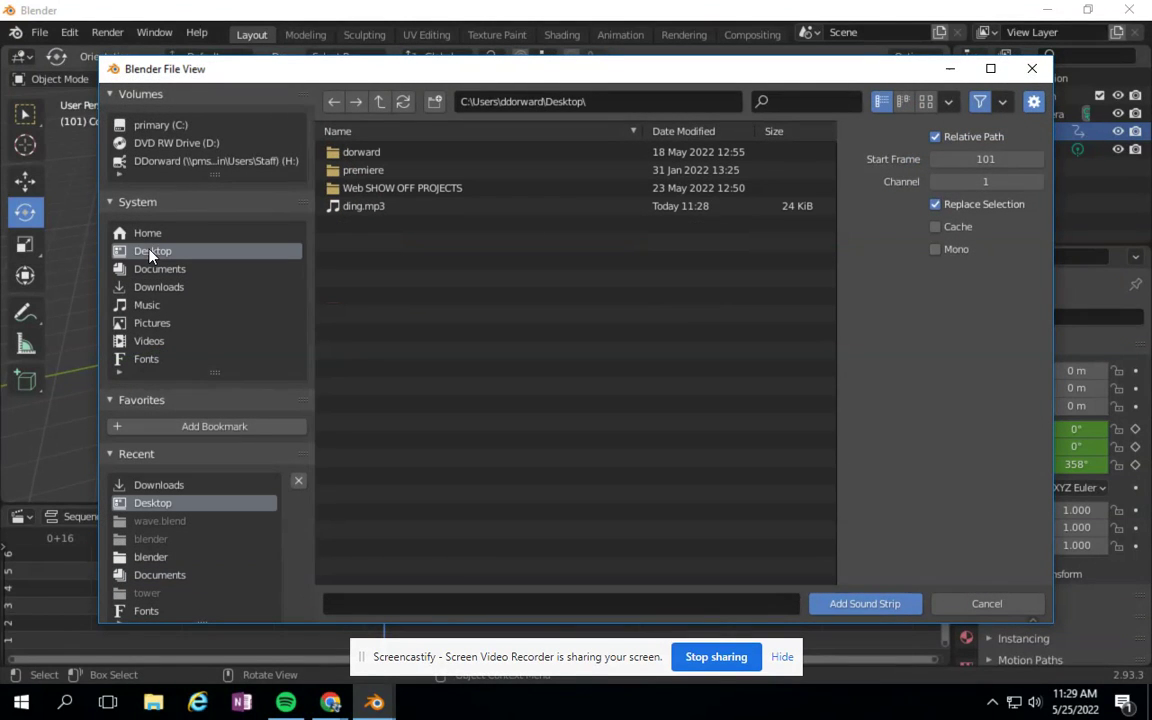
{"action": "left_click", "coordinate": [362, 206]}
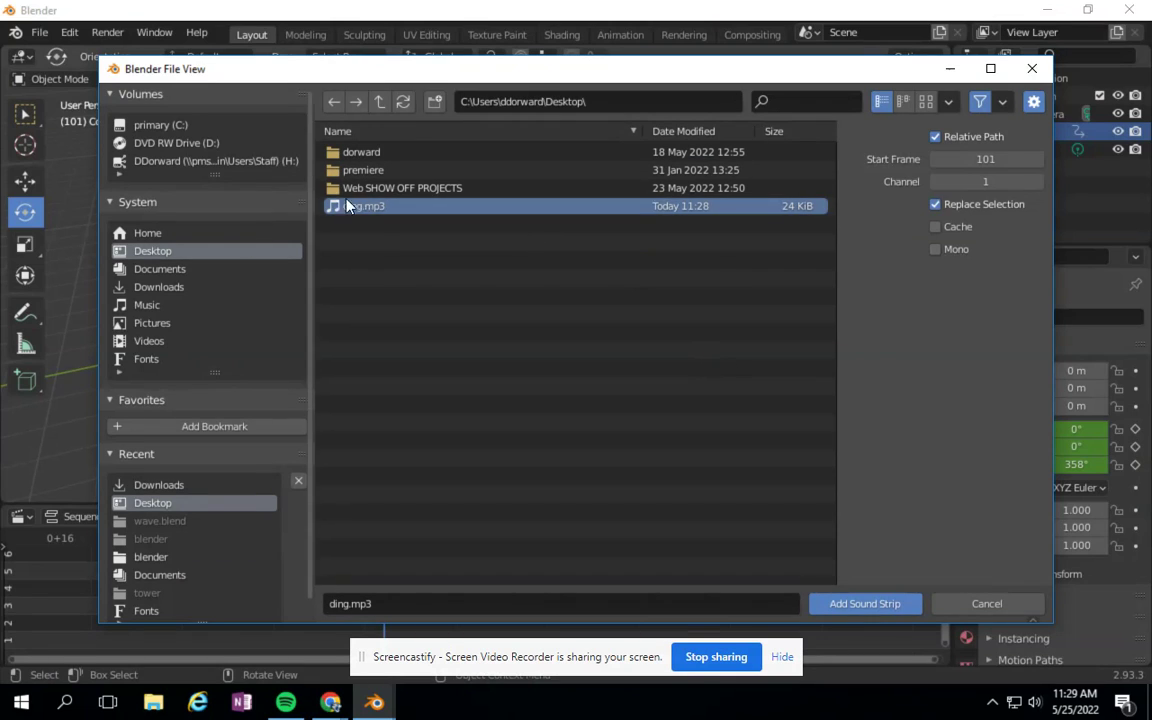
{"action": "left_click", "coordinate": [830, 603]}
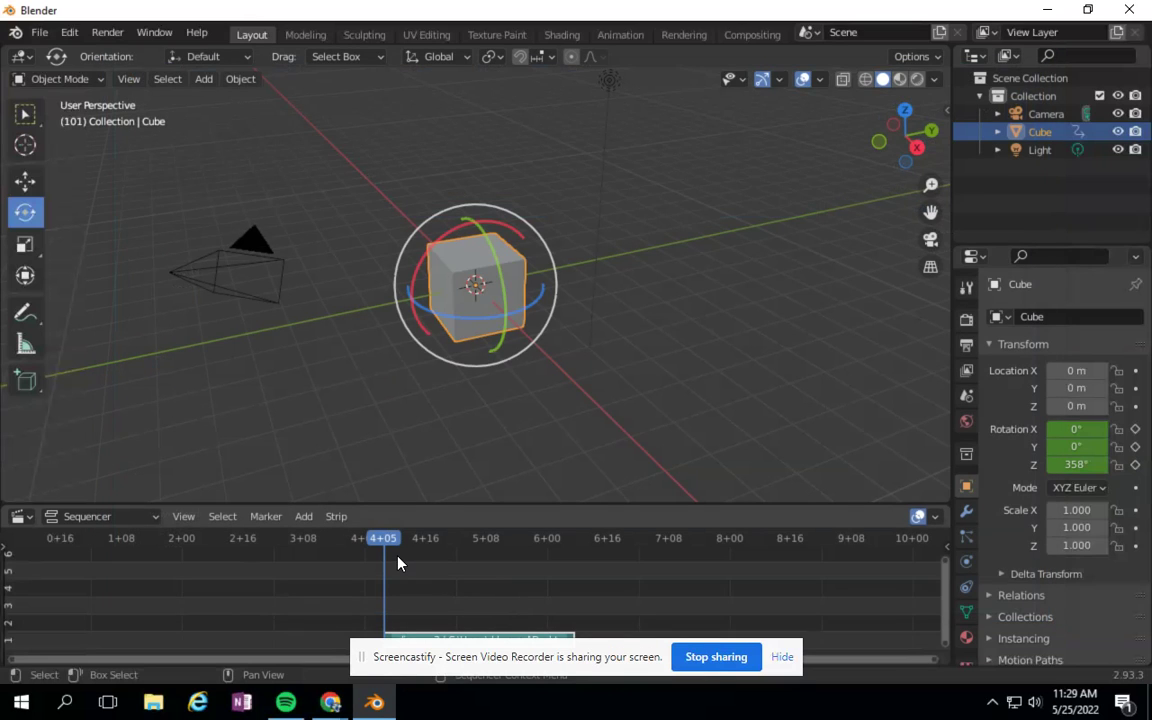
Return the sequencer area to the Timeline and play the animation from frame 101 to check the sound, stopping shortly after.
{"action": "left_click", "coordinate": [20, 516]}
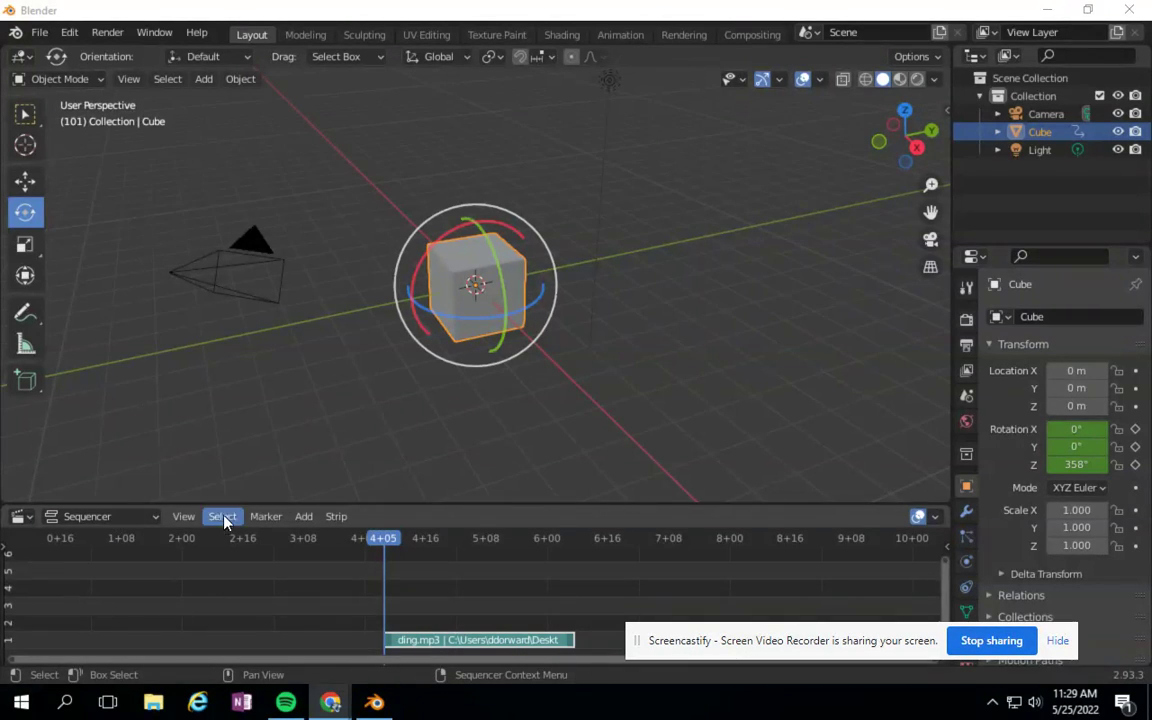
{"action": "left_click", "coordinate": [87, 520]}
{"action": "left_click", "coordinate": [20, 516]}
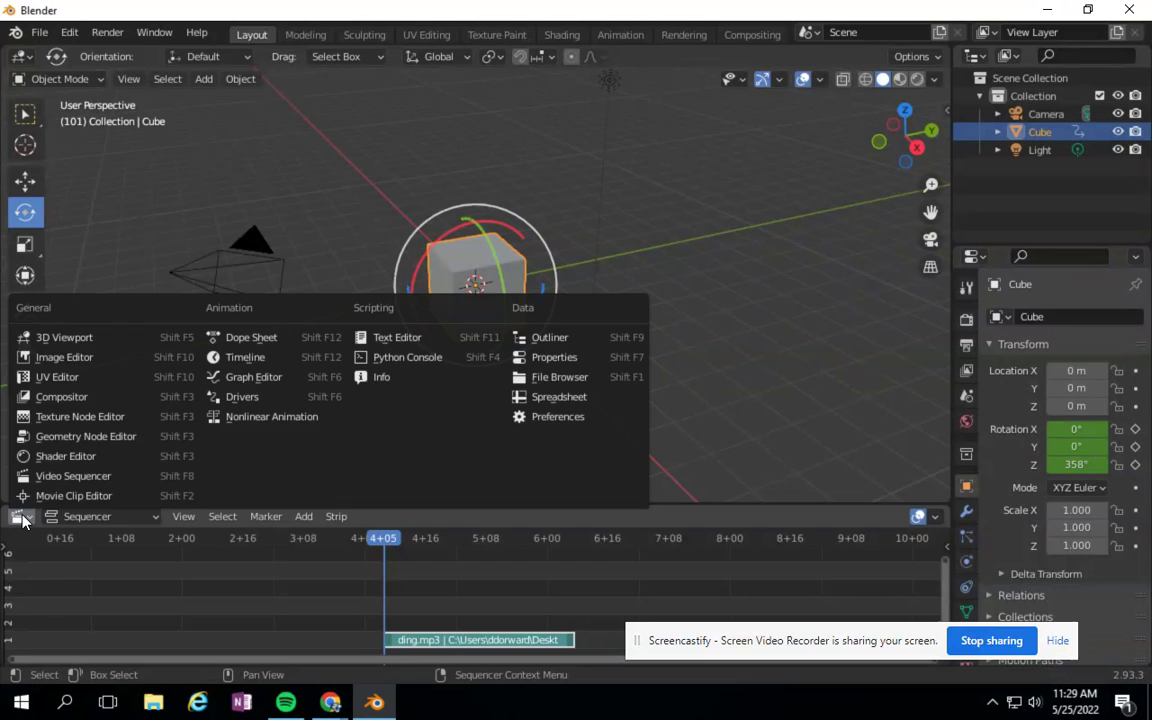
{"action": "left_click", "coordinate": [20, 516]}
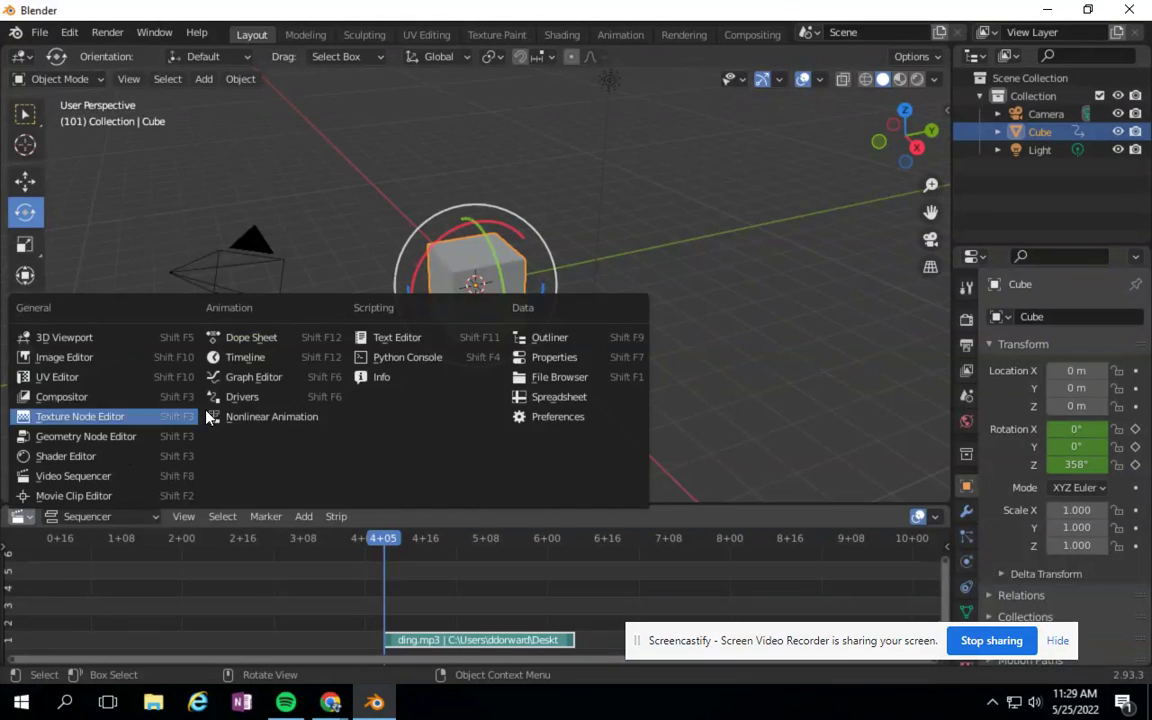
{"action": "left_click", "coordinate": [255, 355]}
{"action": "left_click", "coordinate": [497, 517]}
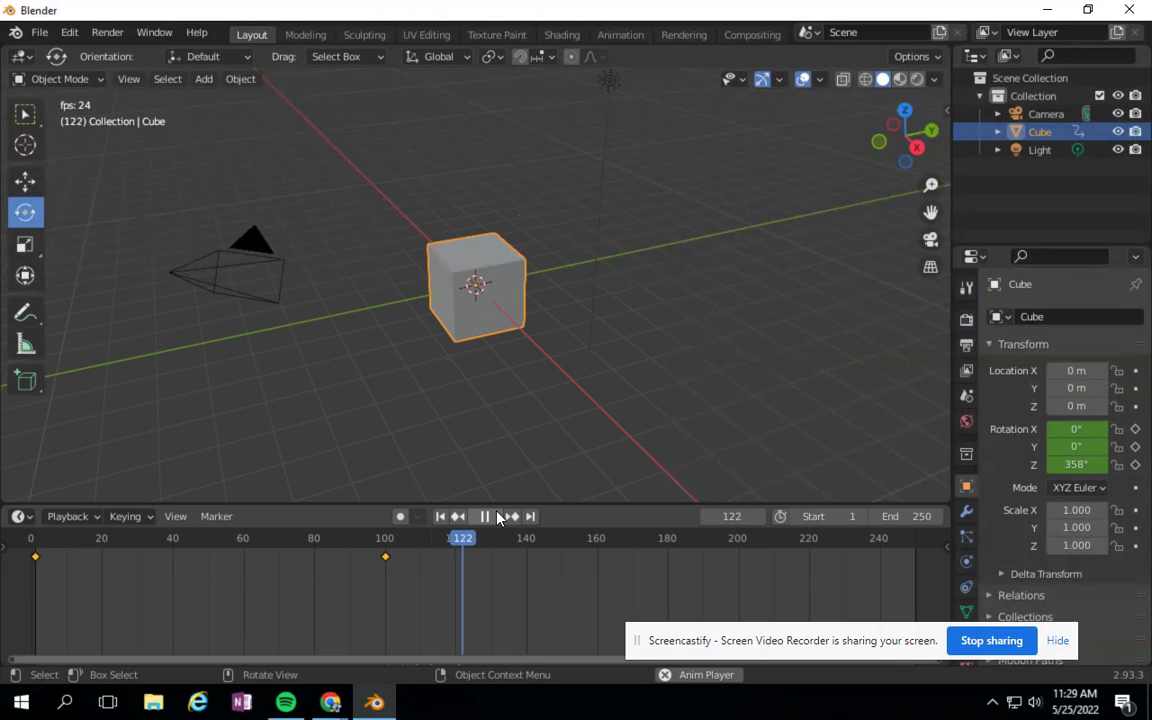
{"action": "left_click", "coordinate": [497, 517]}
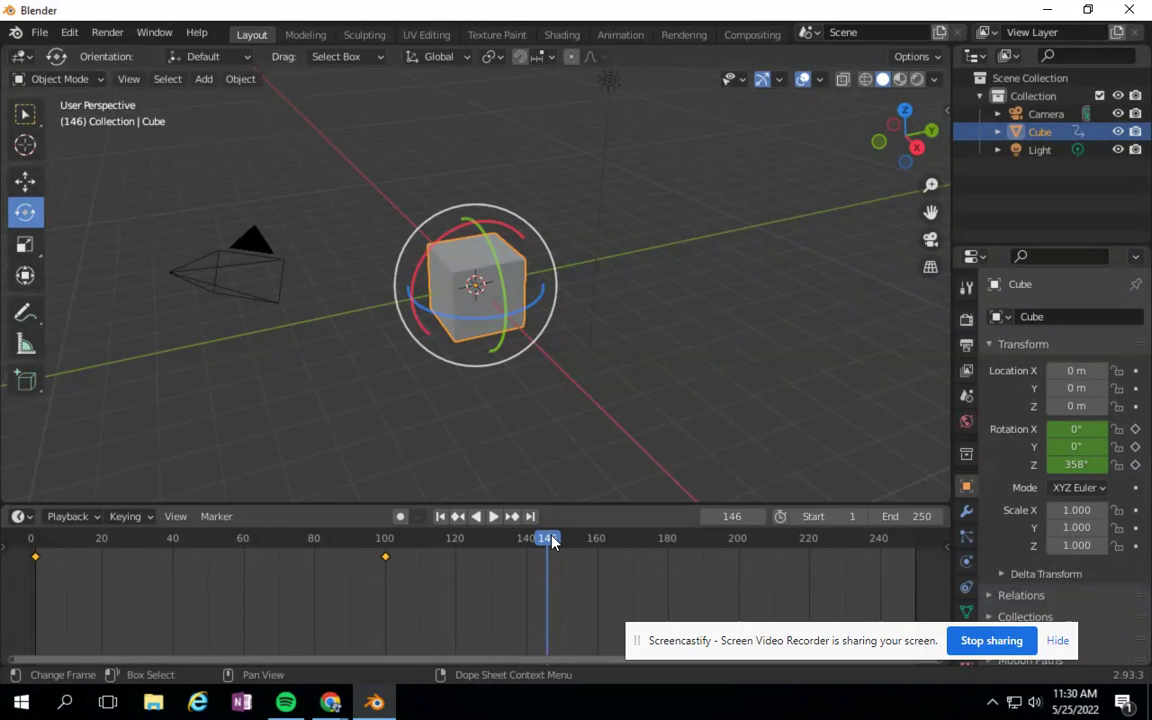
Reopen the Video Sequencer and move the ding.mp3 strip earlier on channel 1, starting at about the one-second mark.
{"action": "left_click", "coordinate": [19, 516]}
{"action": "left_click", "coordinate": [71, 476]}
{"action": "left_click_drag", "start_coordinate": [426, 645], "coordinate": [130, 647]}
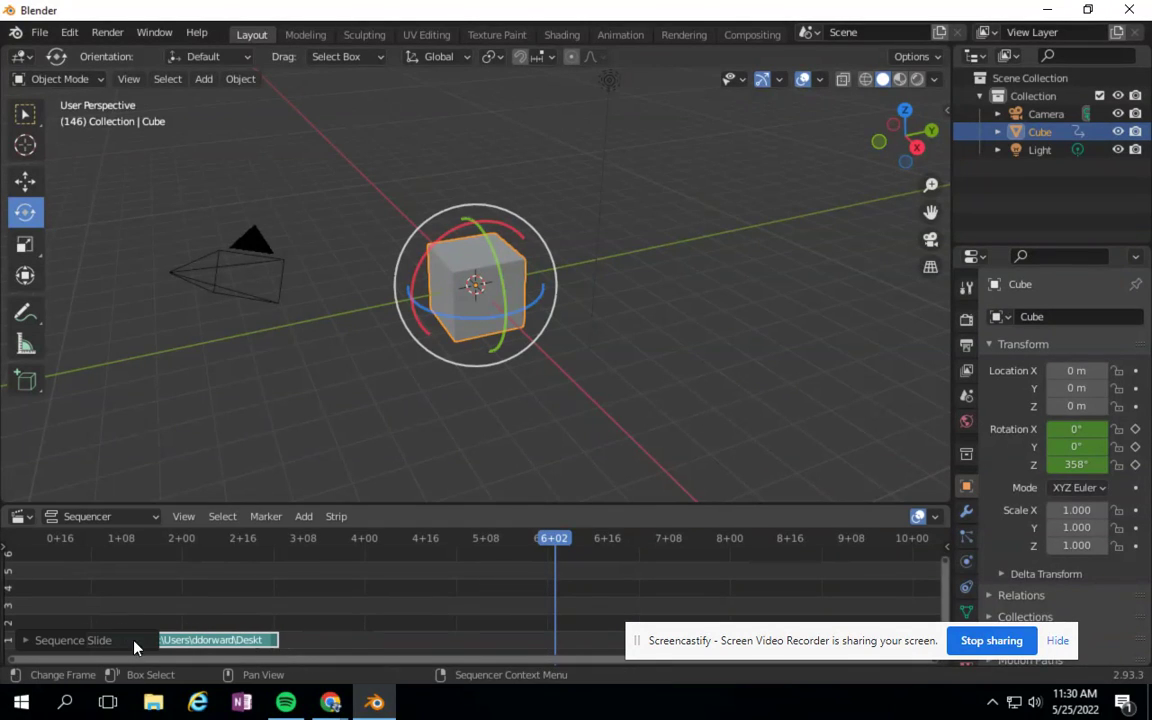
Return the sequencer area to the Timeline, play the animation from its start to check the ding's timing, and stop playback past the last keyframe.
{"action": "left_click", "coordinate": [20, 516]}
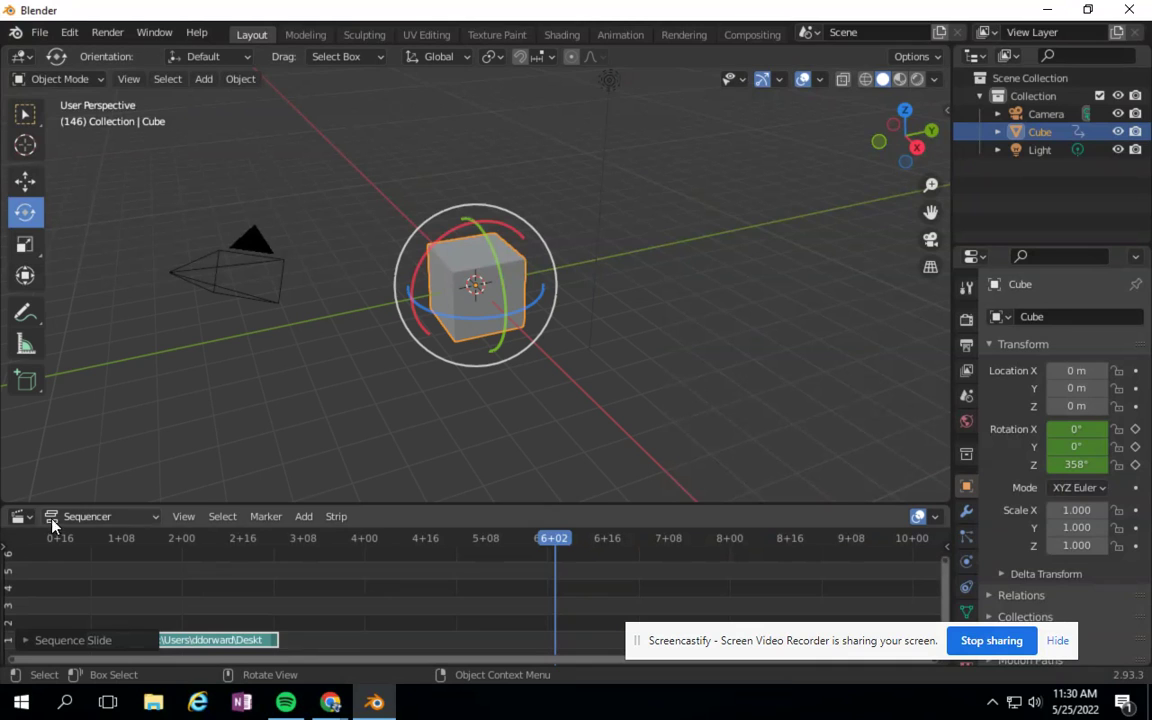
{"action": "left_click", "coordinate": [19, 516]}
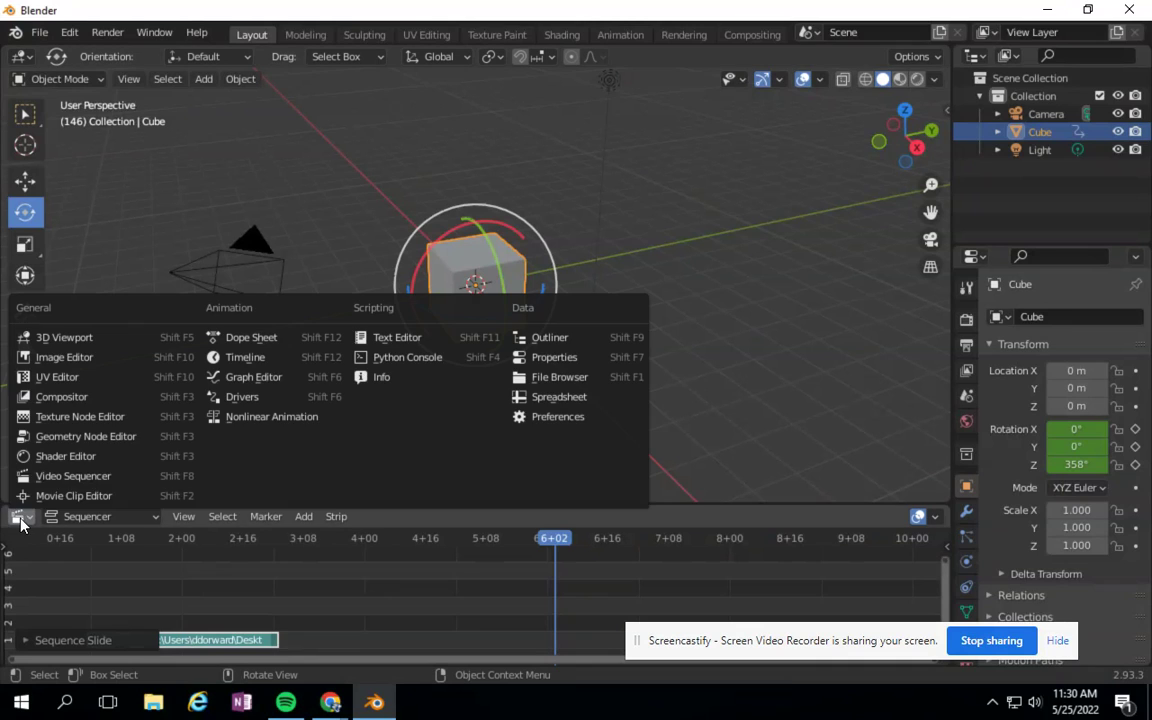
{"action": "left_click", "coordinate": [254, 369]}
{"action": "left_click", "coordinate": [486, 516]}
{"action": "left_click_drag", "start_coordinate": [458, 537], "coordinate": [1, 541]}
{"action": "left_click", "coordinate": [493, 517]}
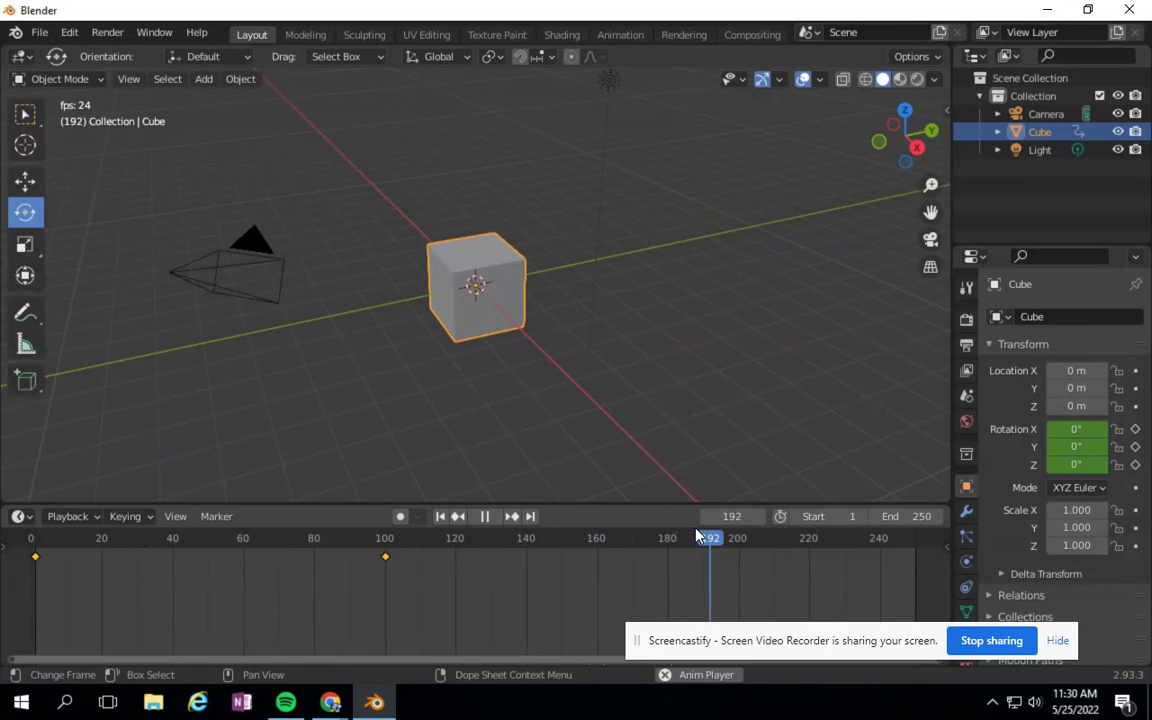
{"action": "left_click", "coordinate": [480, 517]}
Reopen the Video Sequencer and move the ding.mp3 strip about 14 frames earlier on channel 1.
{"action": "left_click", "coordinate": [22, 516]}
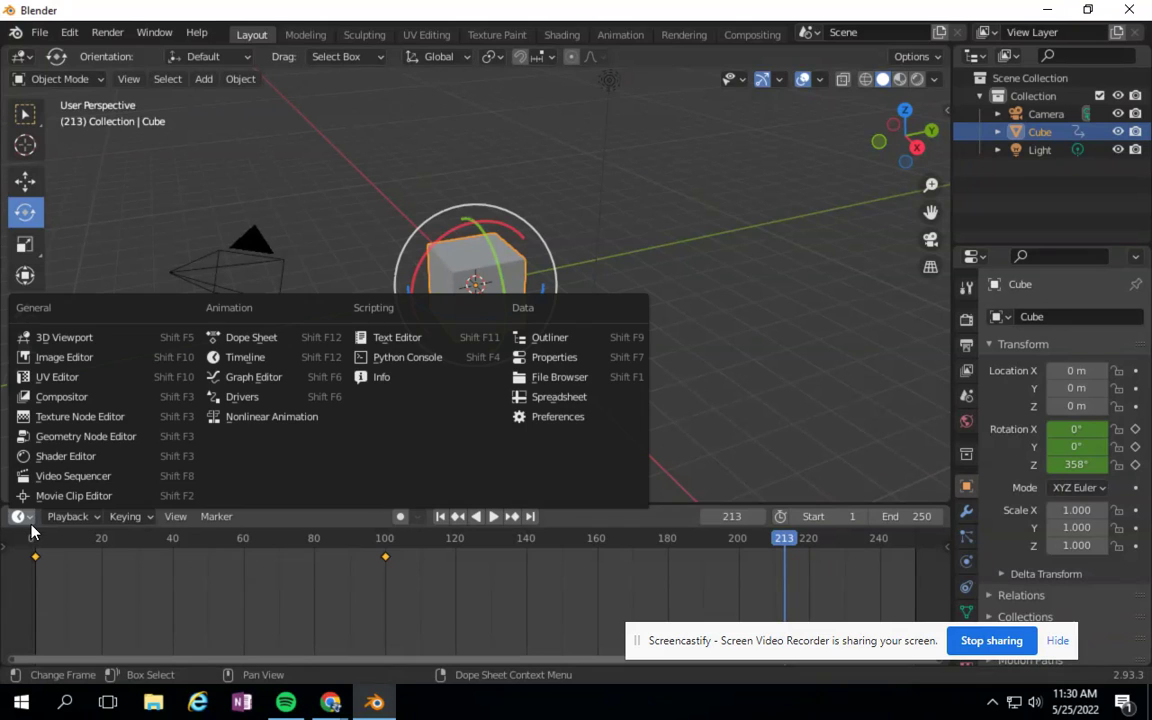
{"action": "left_click", "coordinate": [52, 472]}
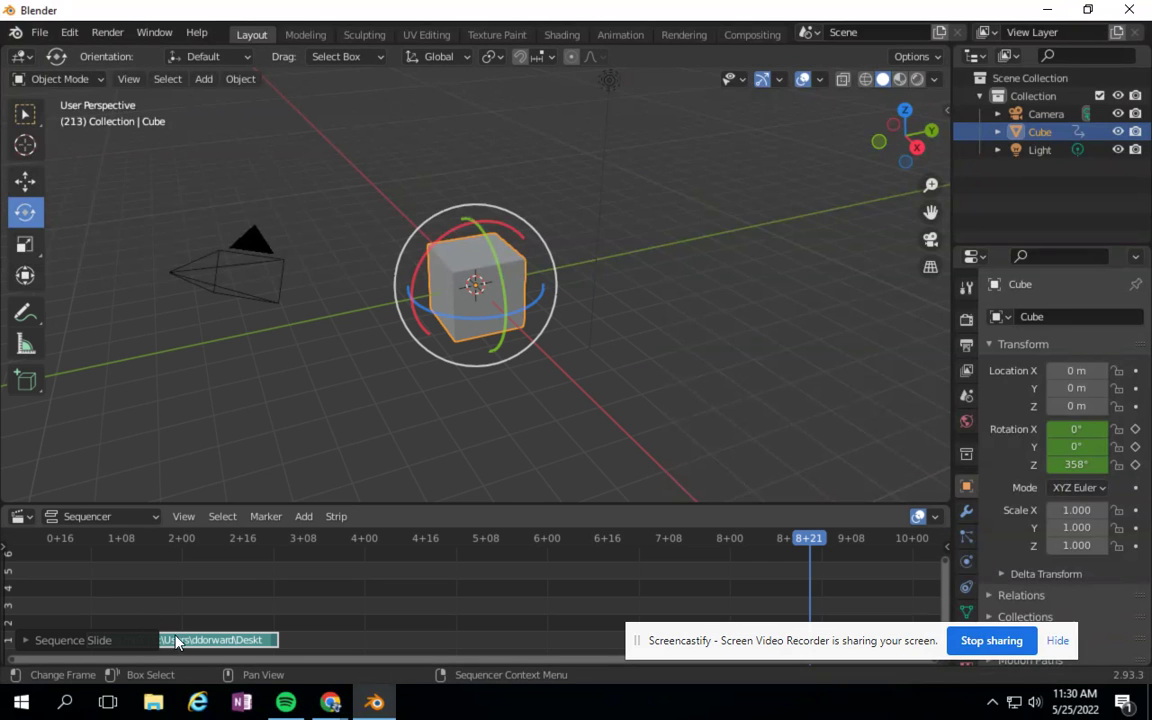
{"action": "left_click_drag", "start_coordinate": [210, 642], "coordinate": [157, 633]}
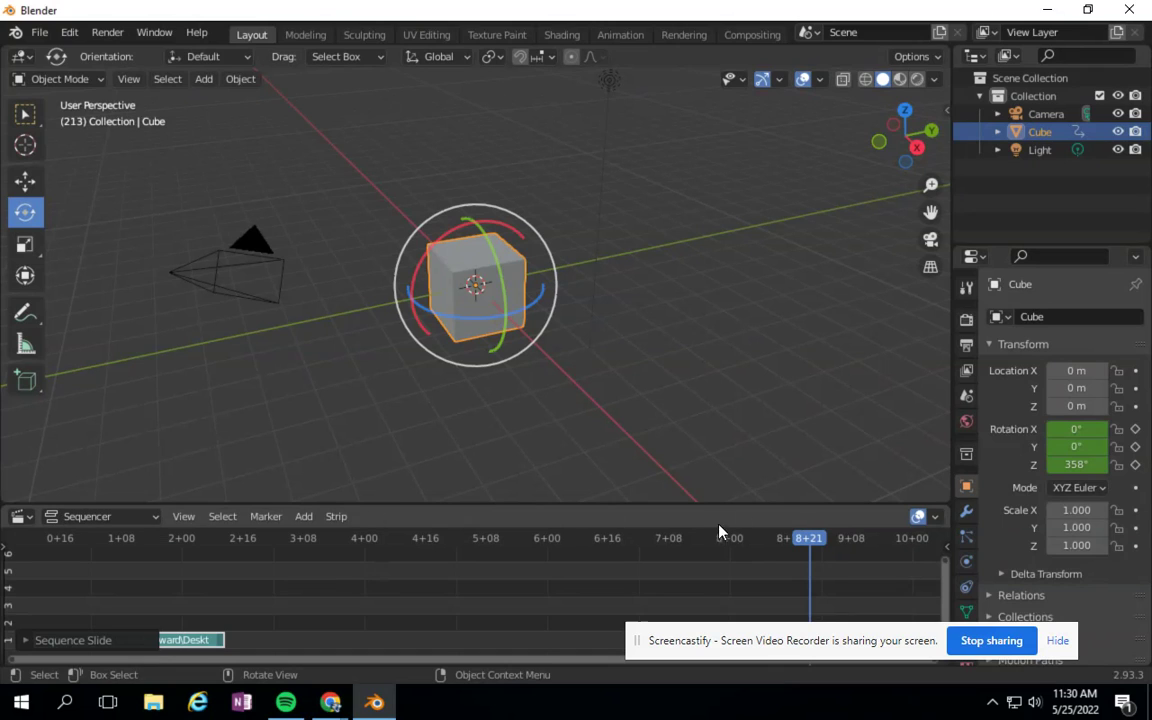
Set the scene's end frame to 110 in the output properties and return the sequencer area to the Timeline.
{"action": "left_click", "coordinate": [966, 345]}
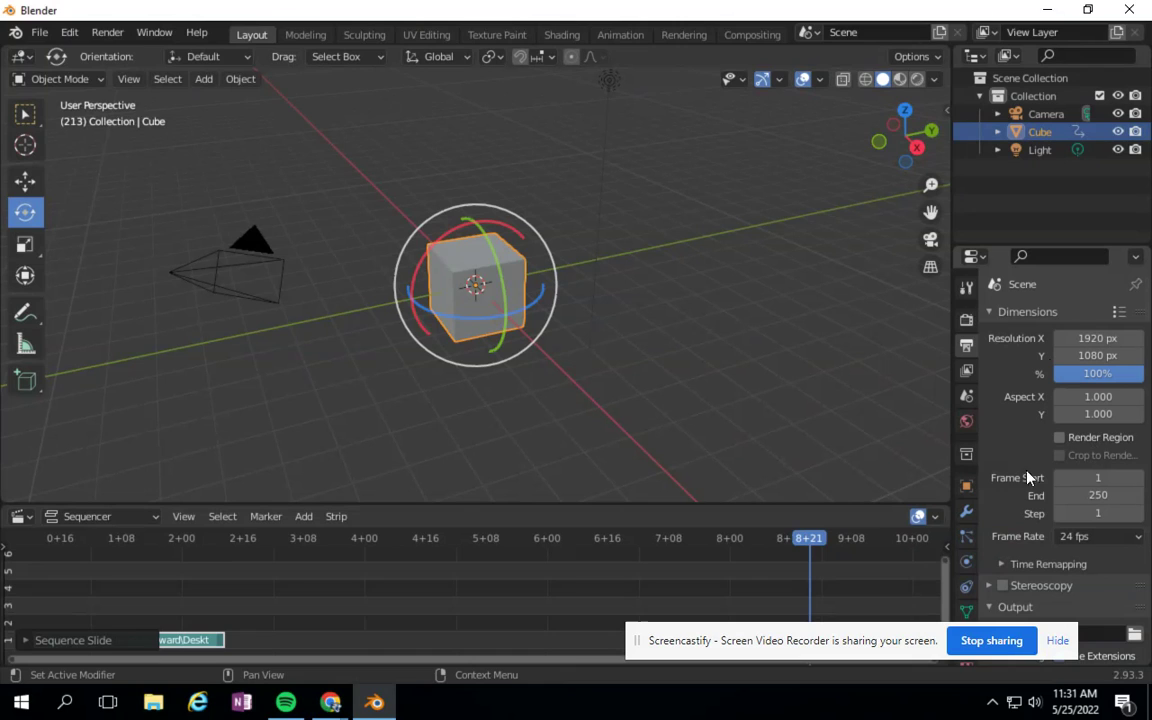
{"action": "left_click", "coordinate": [1098, 497]}
{"action": "type", "text": "110"}
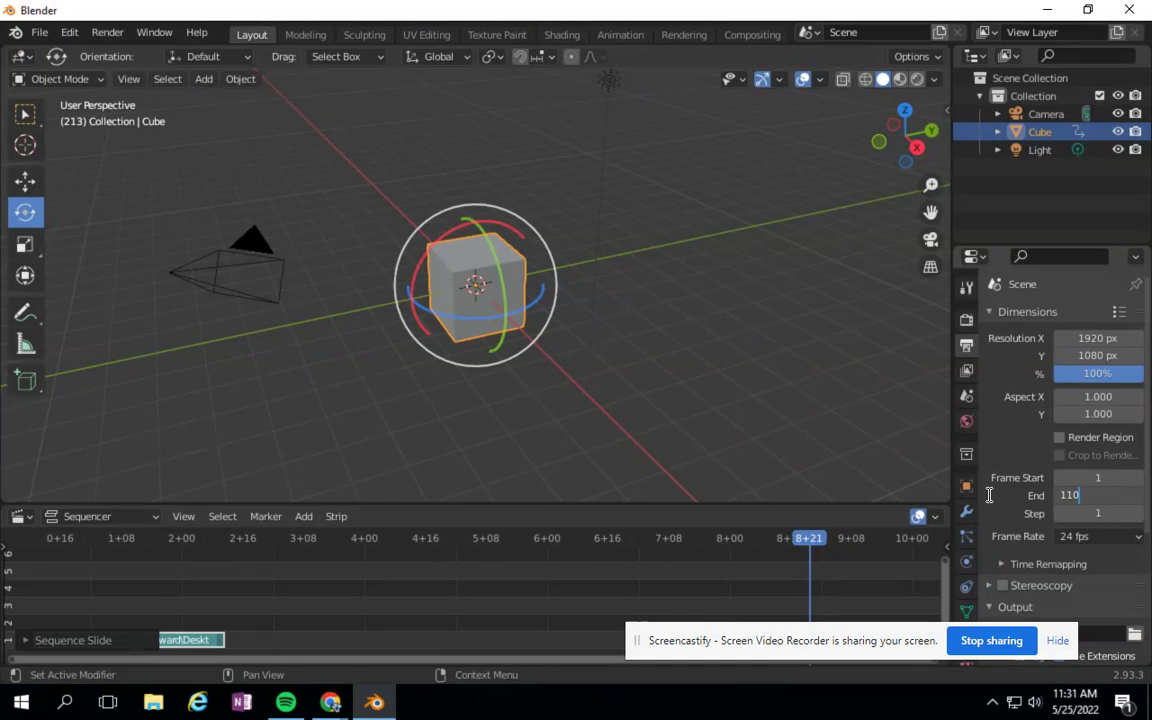
{"action": "key", "text": "Return"}
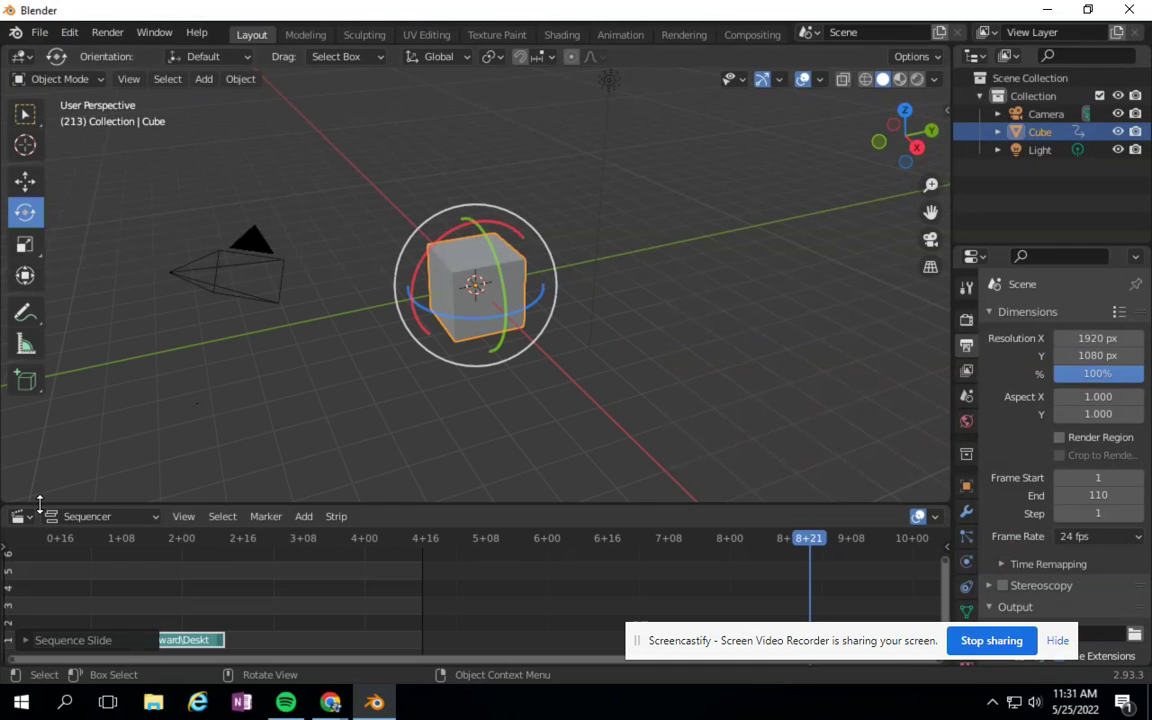
{"action": "left_click", "coordinate": [22, 516]}
{"action": "left_click", "coordinate": [245, 357]}
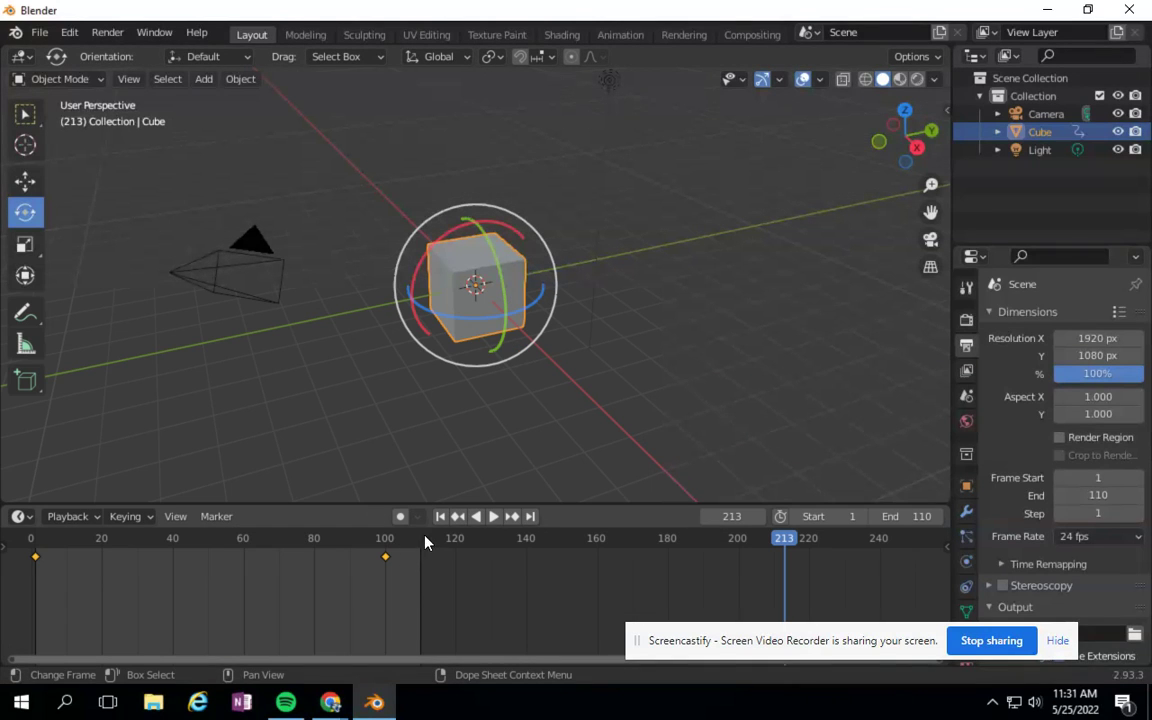
Set the render output path to the Desktop with the file name audioTest.
{"action": "scroll", "coordinate": [1122, 467], "scroll_direction": "down", "scroll_amount": 5}
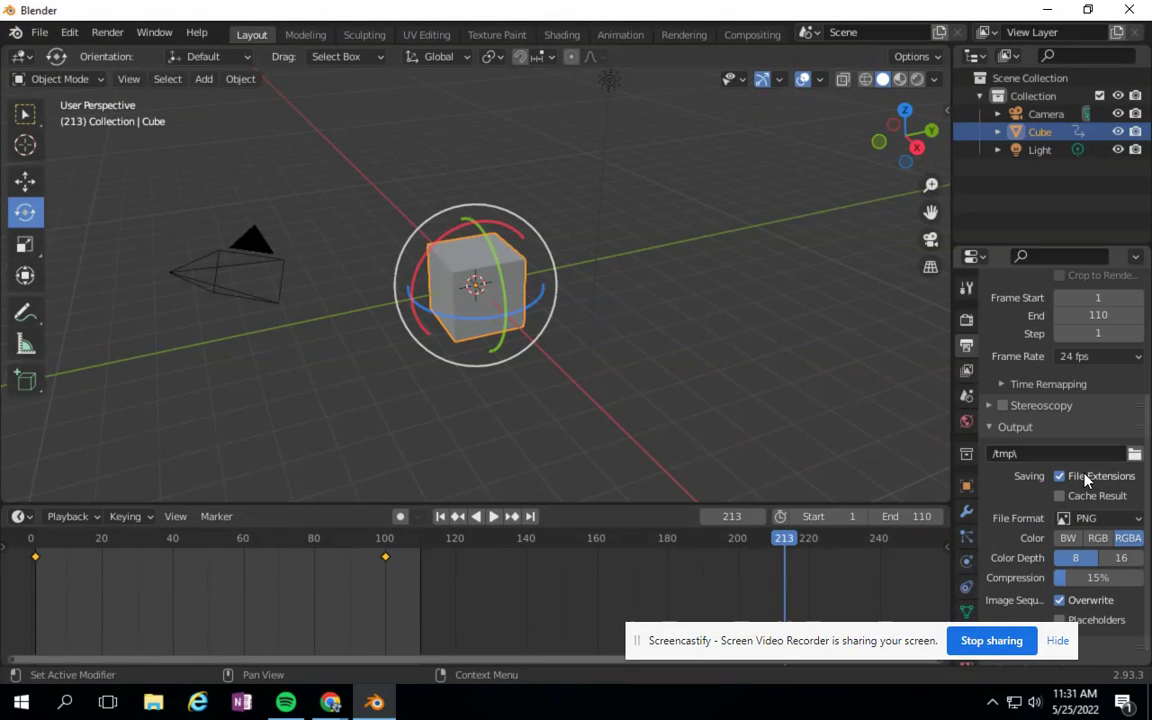
{"action": "left_click", "coordinate": [1134, 454]}
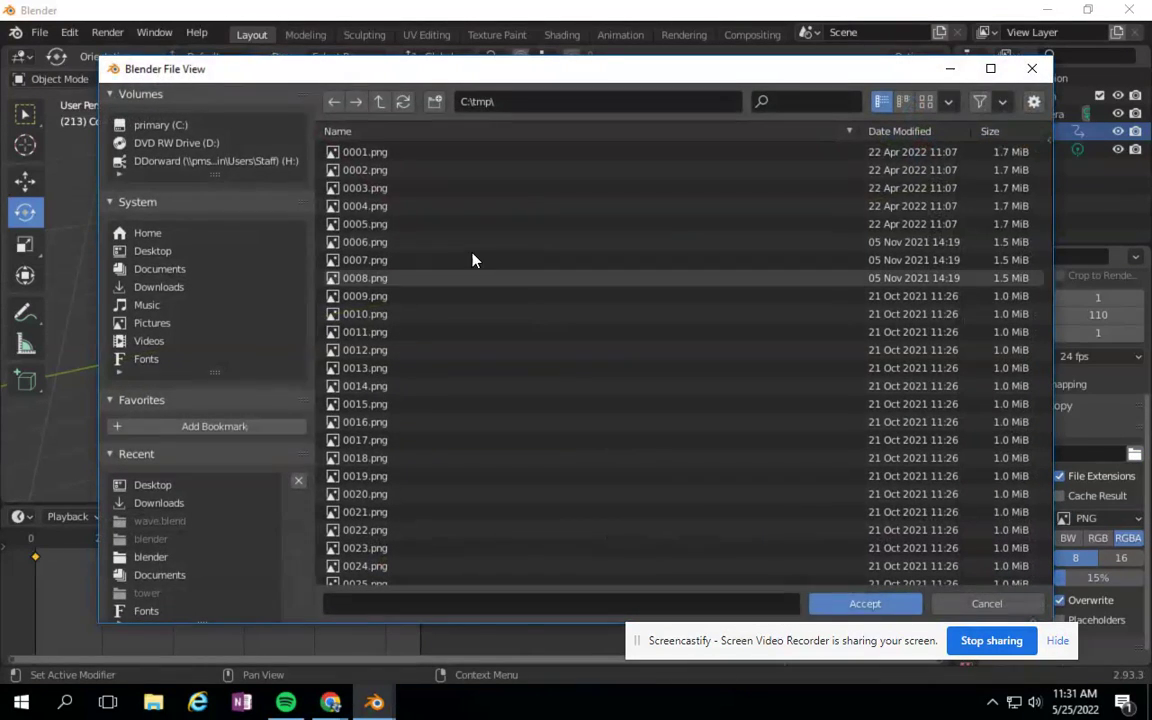
{"action": "left_click", "coordinate": [158, 250]}
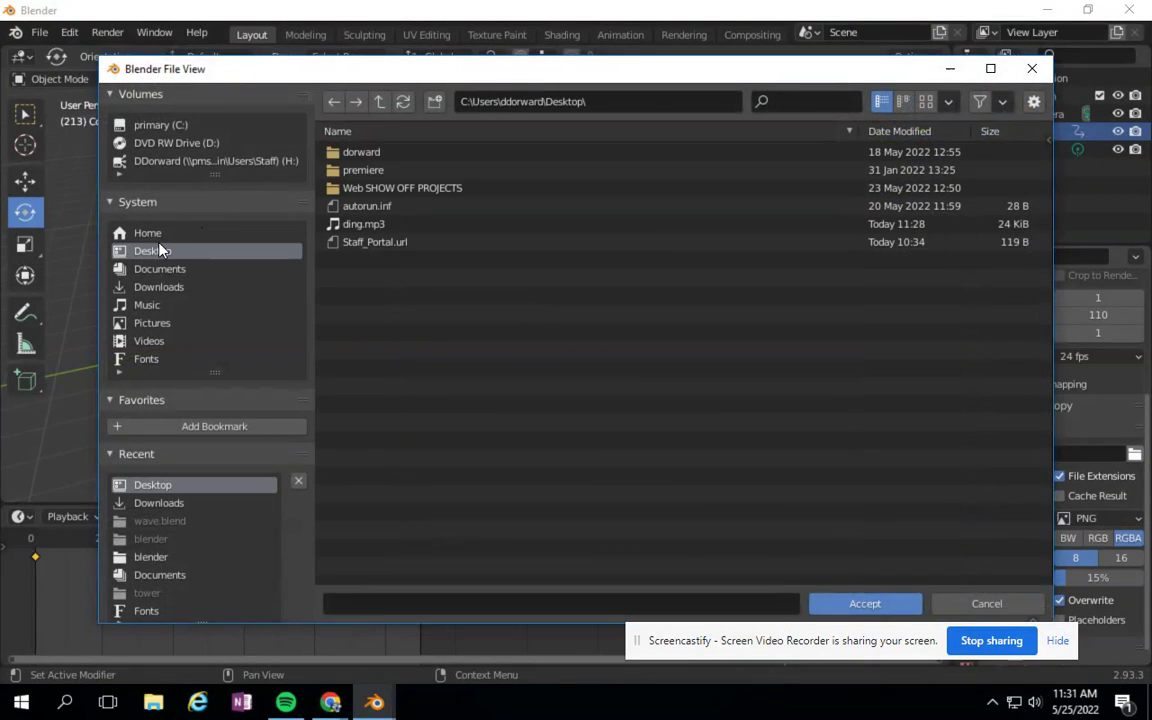
{"action": "left_click", "coordinate": [430, 603]}
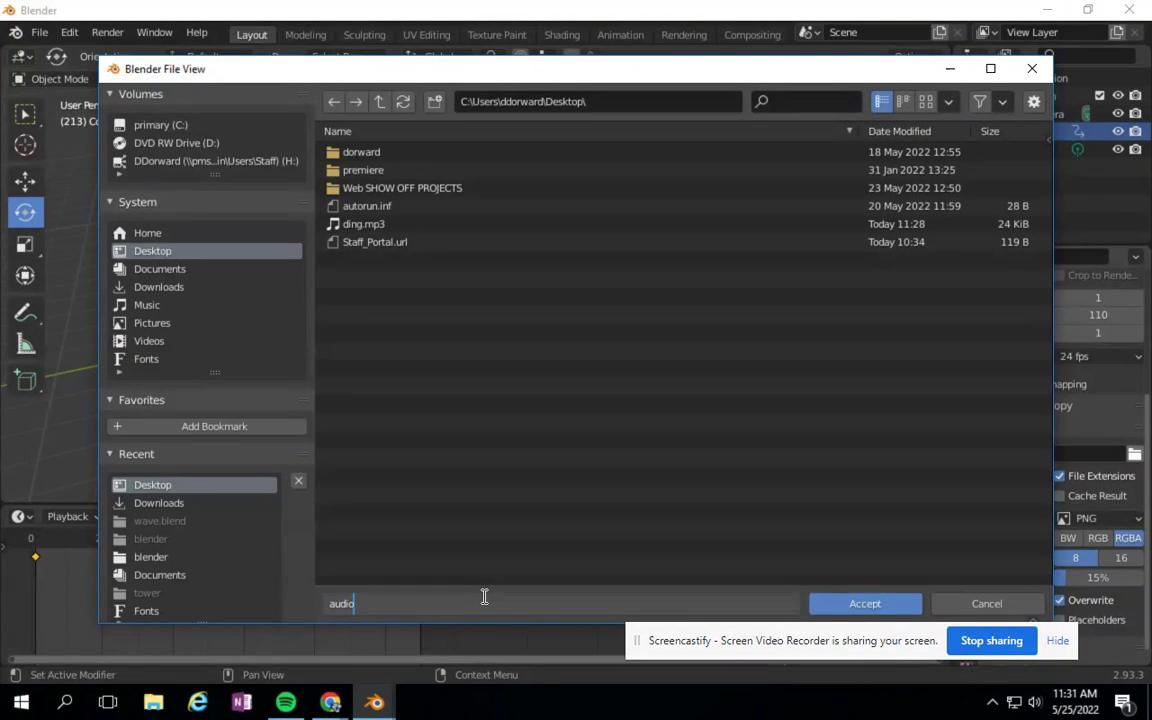
{"action": "type", "text": "audioTest"}
{"action": "left_click", "coordinate": [882, 606]}
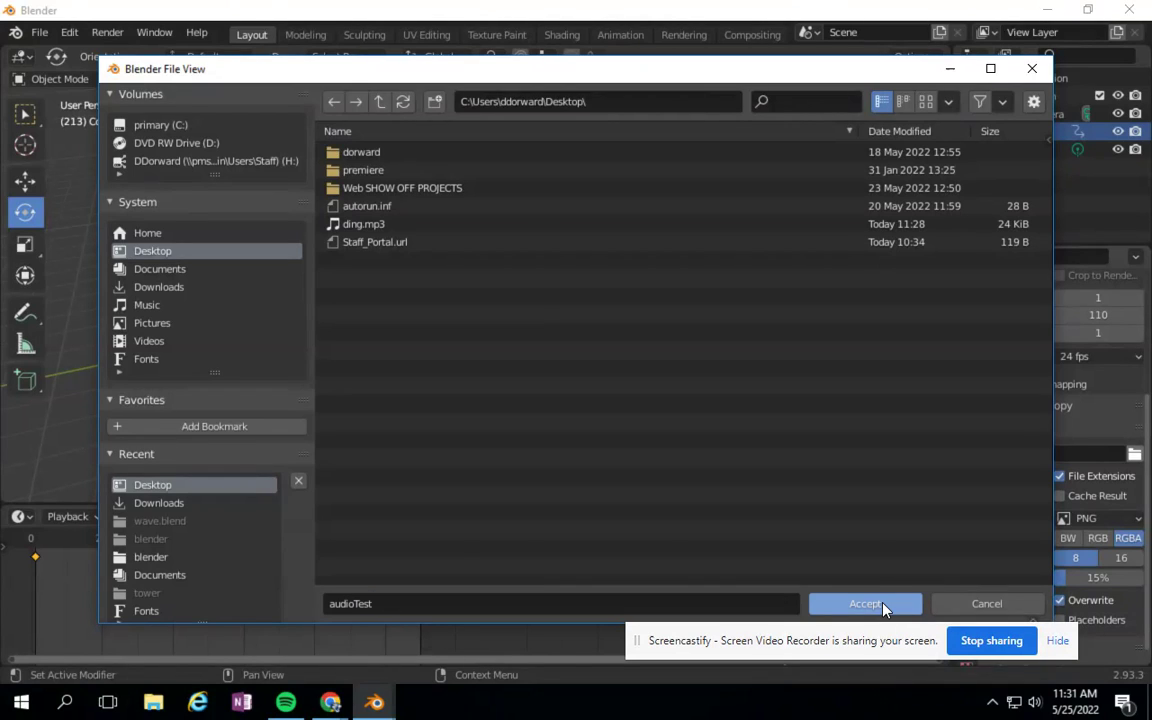
{"action": "left_click", "coordinate": [882, 606]}
Change the render output file format to FFmpeg Video.
{"action": "scroll", "coordinate": [1103, 415], "scroll_direction": "down", "scroll_amount": 1}
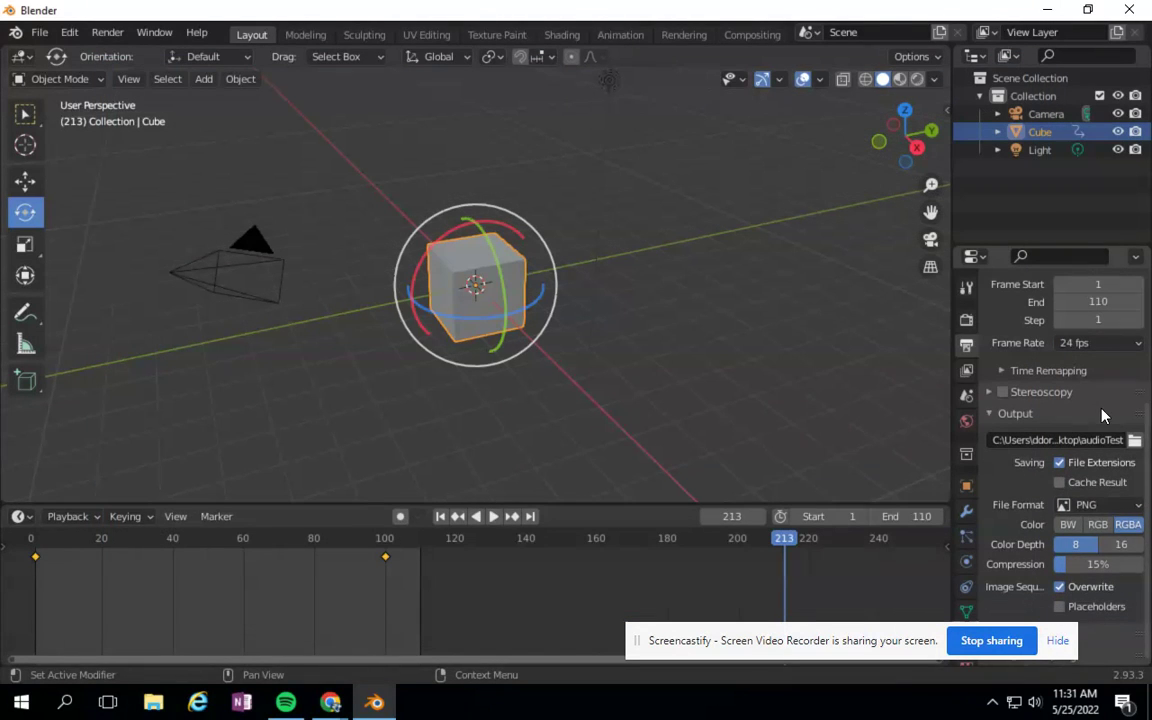
{"action": "left_click", "coordinate": [1105, 507]}
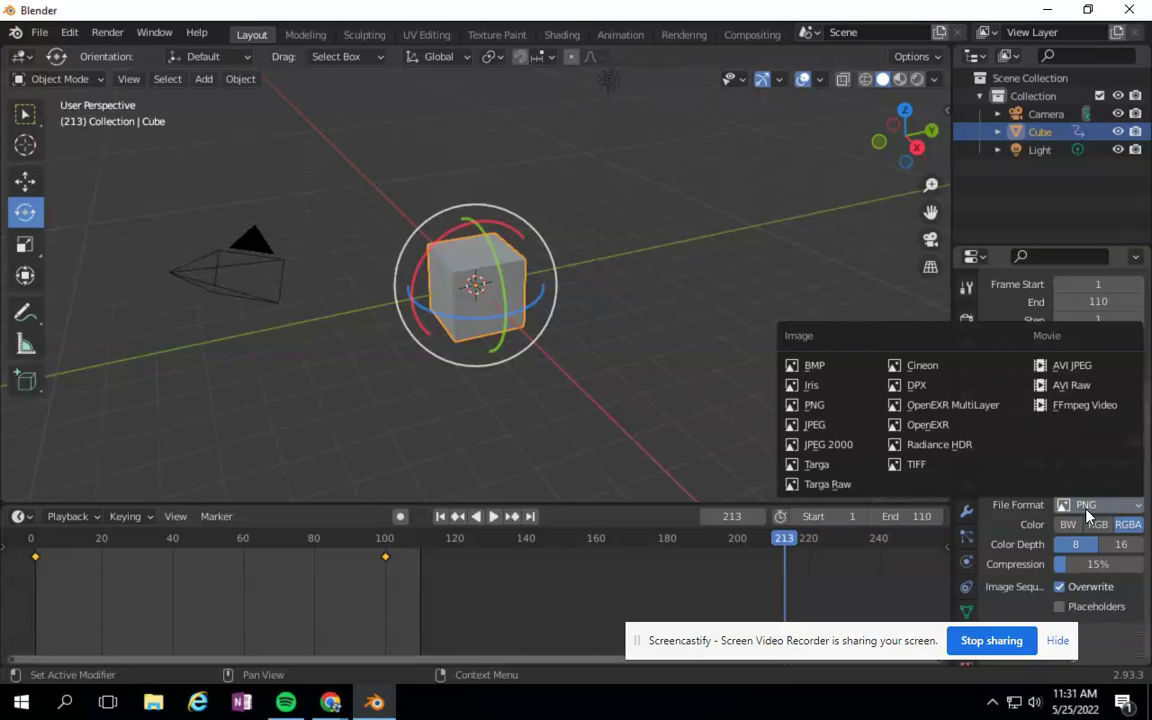
{"action": "left_click", "coordinate": [1086, 405]}
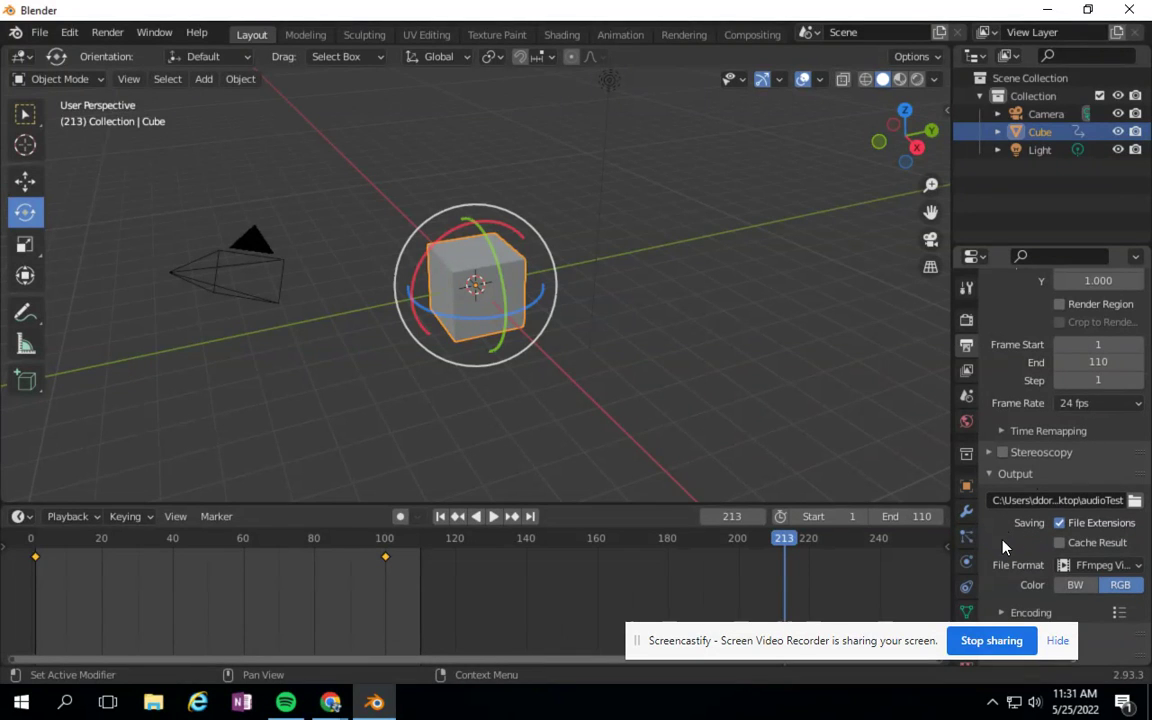
Move the screen-sharing notice out of the way, expand the Encoding settings and set the container to AVI.
{"action": "left_click_drag", "start_coordinate": [841, 648], "coordinate": [687, 631]}
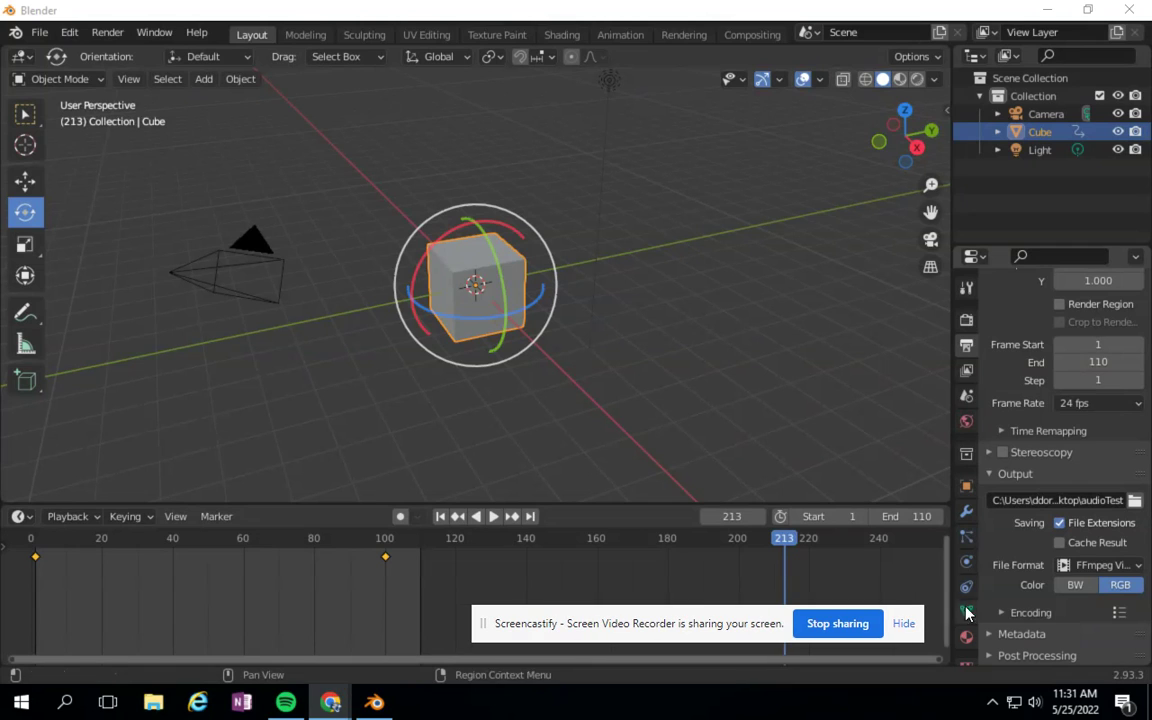
{"action": "left_click", "coordinate": [997, 612]}
{"action": "scroll", "coordinate": [1000, 590], "scroll_direction": "down", "scroll_amount": 5}
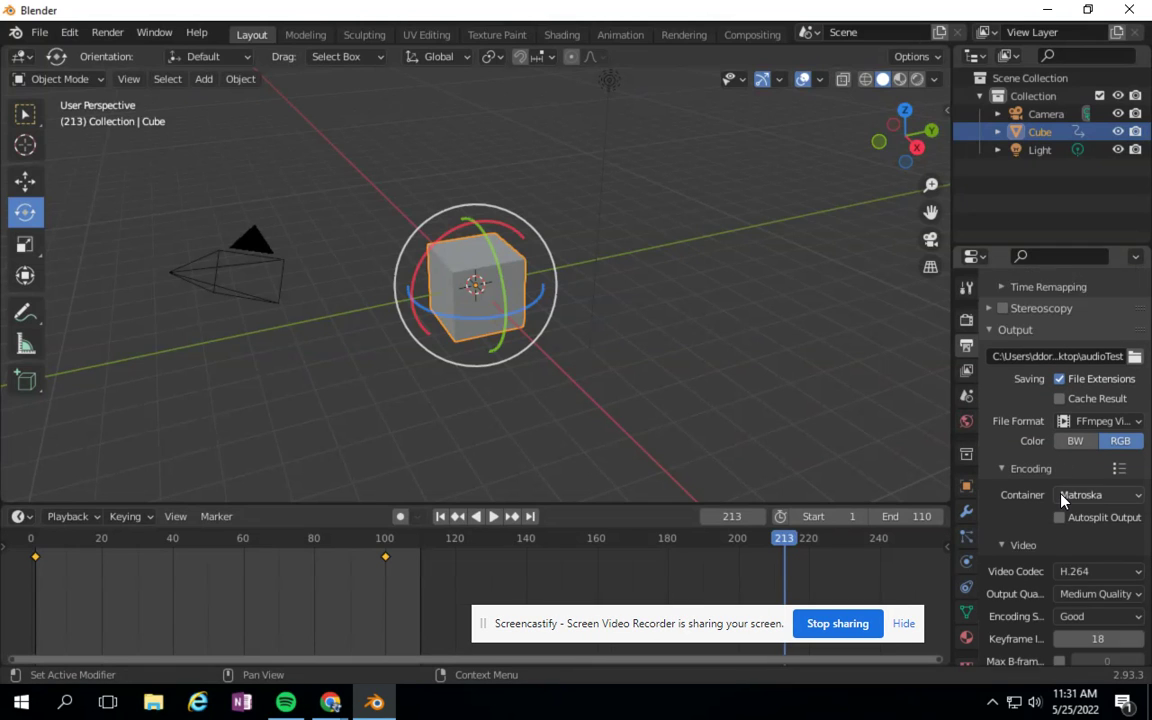
{"action": "scroll", "coordinate": [1062, 500], "scroll_direction": "down", "scroll_amount": 1}
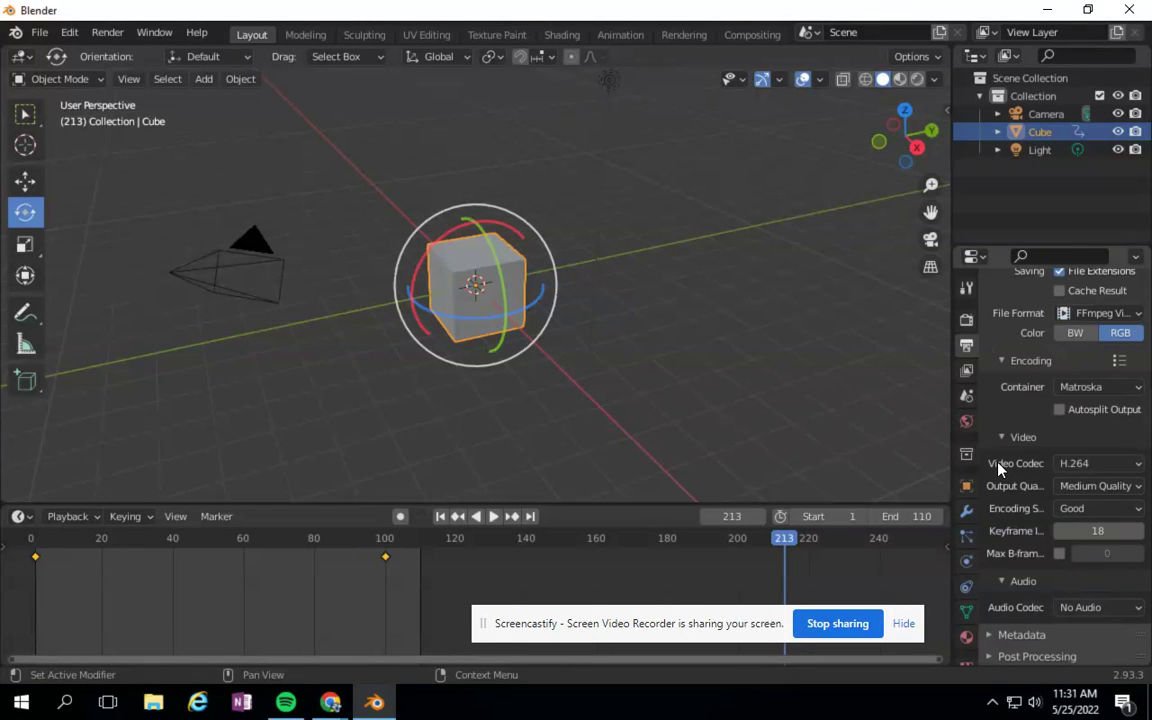
{"action": "left_click", "coordinate": [1100, 388]}
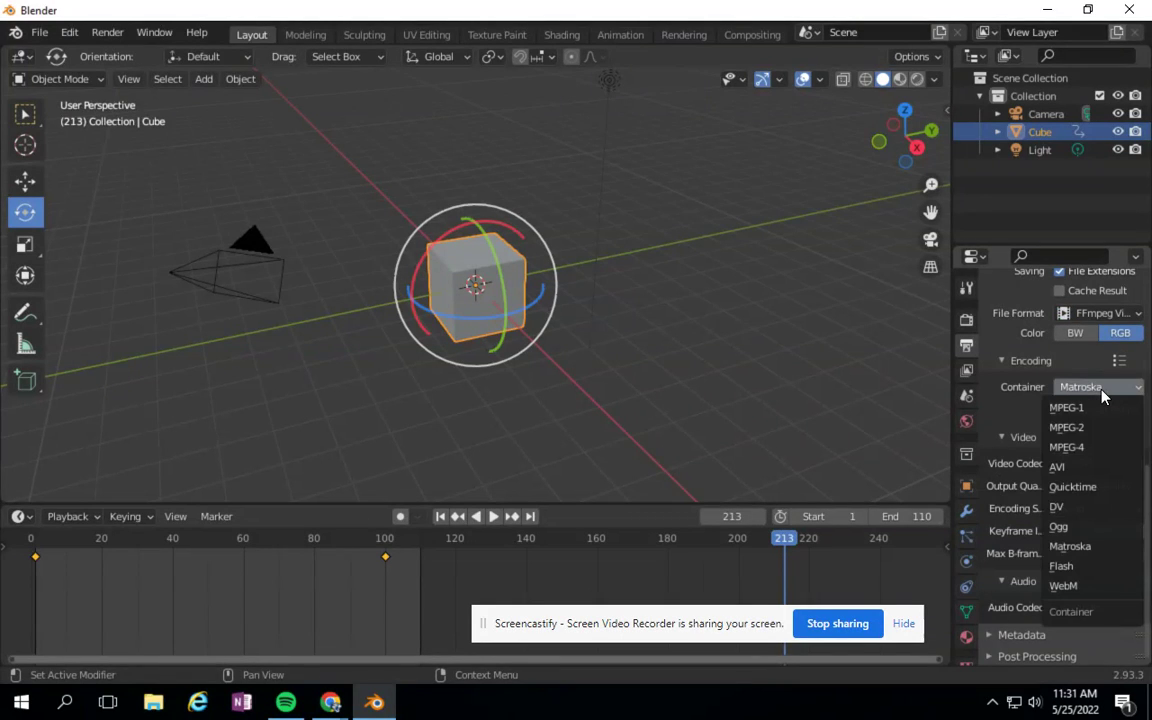
{"action": "left_click", "coordinate": [1058, 469]}
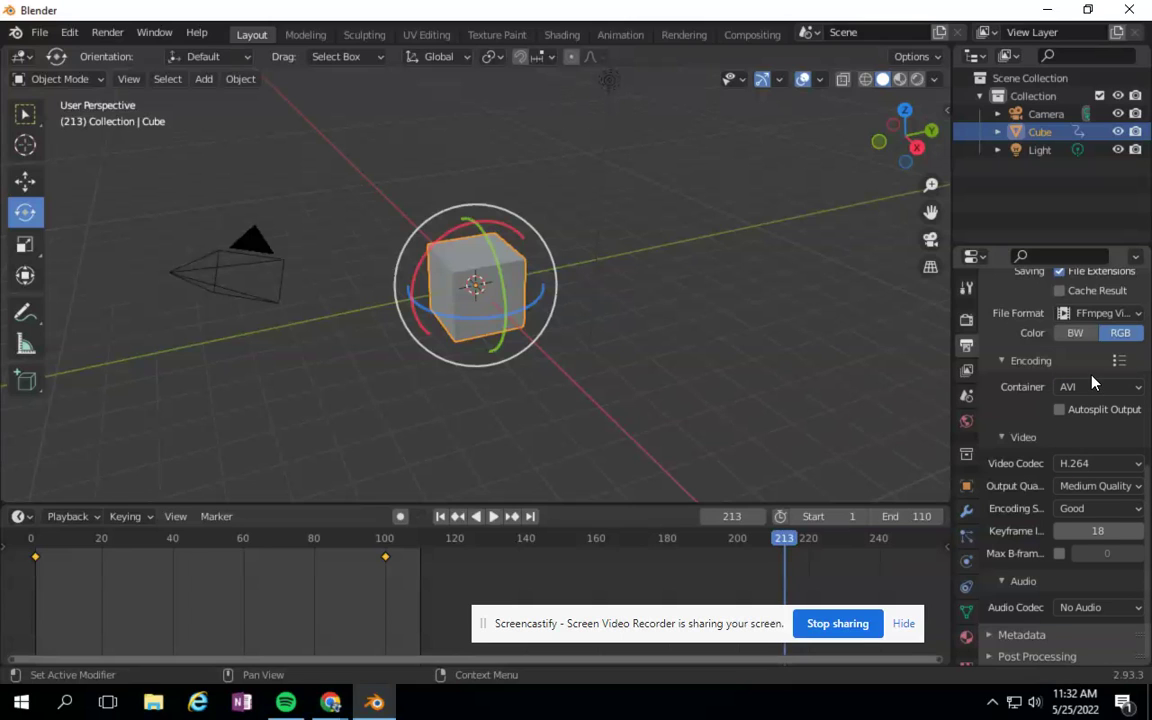
Collapse the Video encoding settings and set the audio codec to MP3.
{"action": "left_click", "coordinate": [1004, 438]}
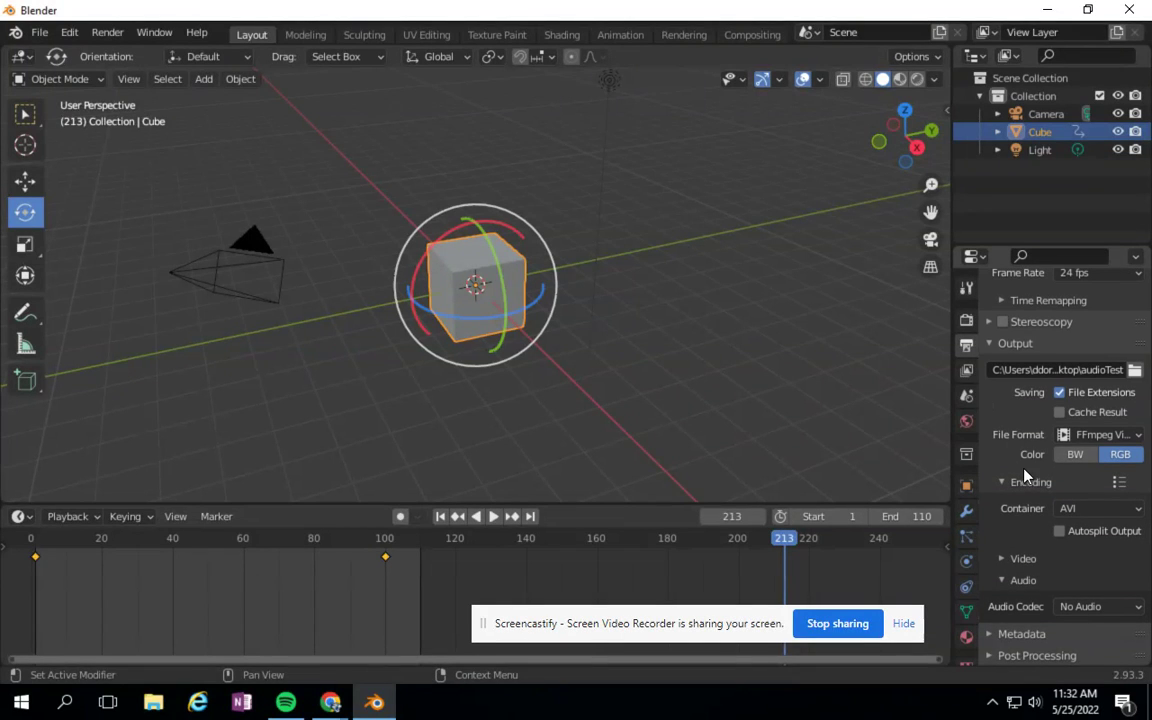
{"action": "scroll", "coordinate": [1003, 586], "scroll_direction": "up", "scroll_amount": 1}
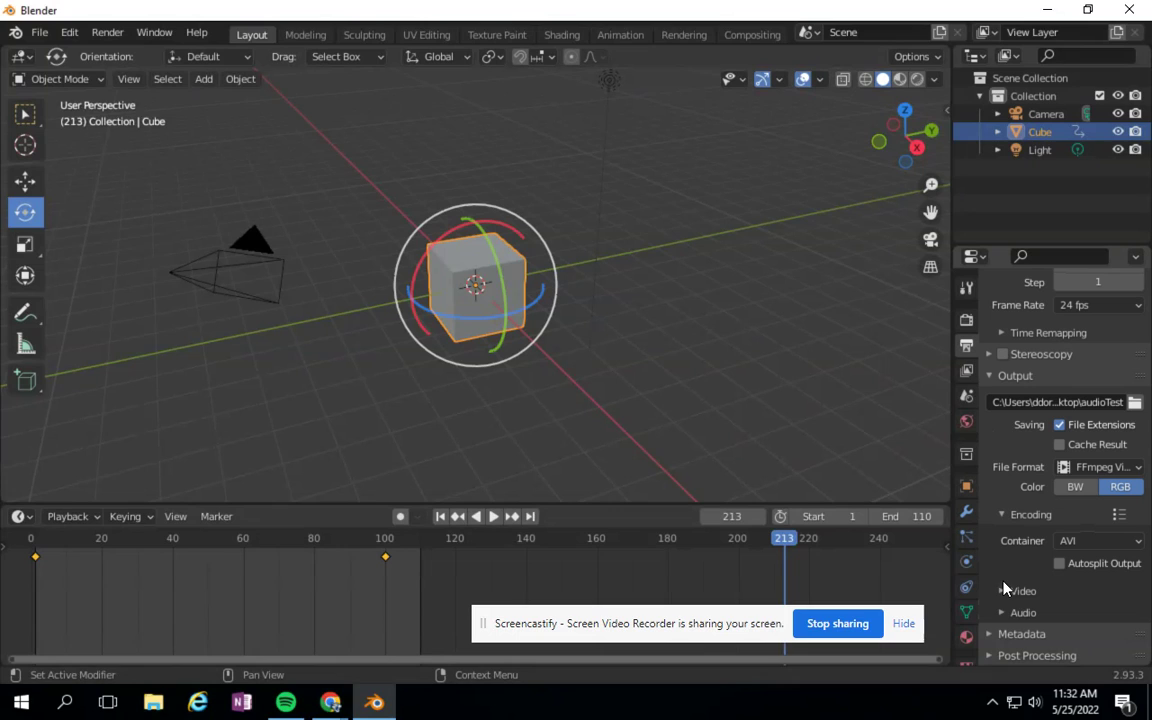
{"action": "scroll", "coordinate": [1003, 617], "scroll_direction": "down", "scroll_amount": 1}
{"action": "left_click", "coordinate": [1090, 606]}
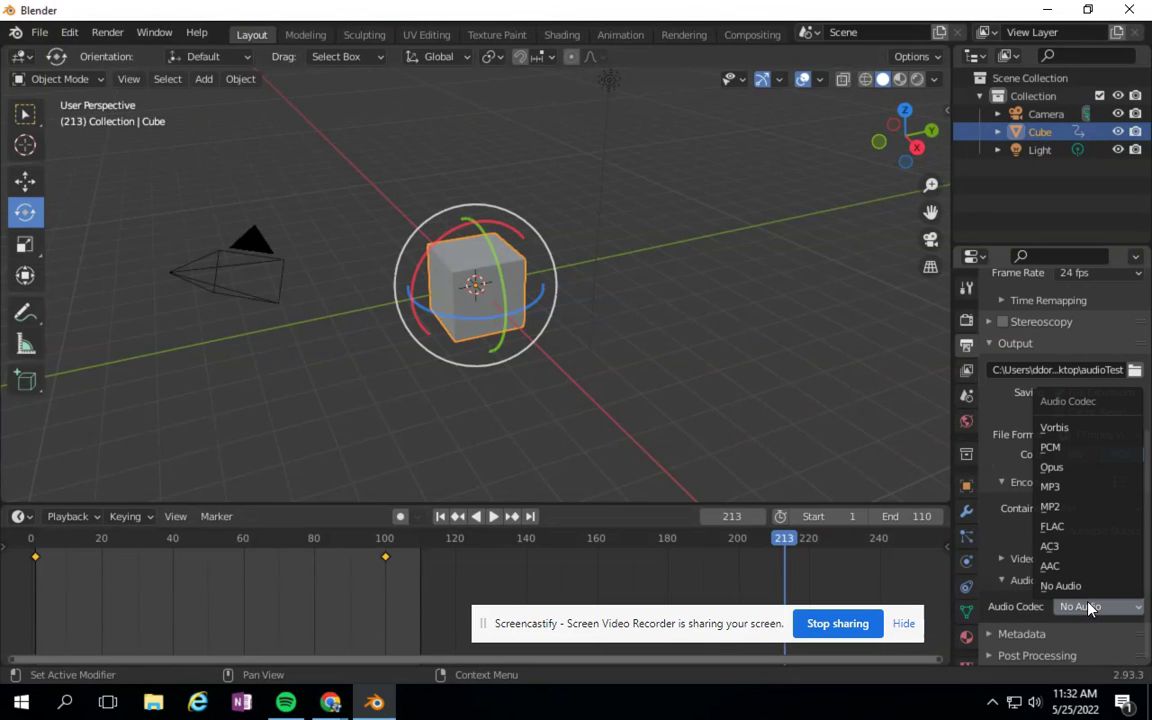
{"action": "left_click", "coordinate": [1064, 491]}
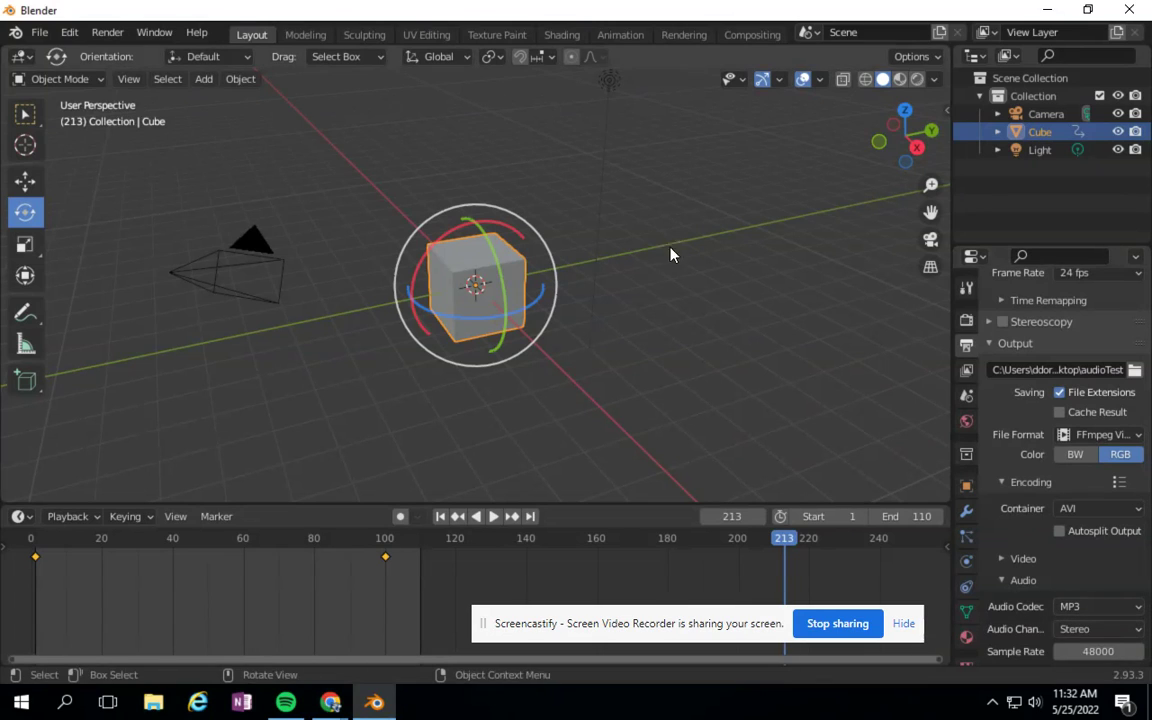
Render the full animation to the output file and minimize the render window once frame 110 is done.
{"action": "left_click", "coordinate": [118, 32]}
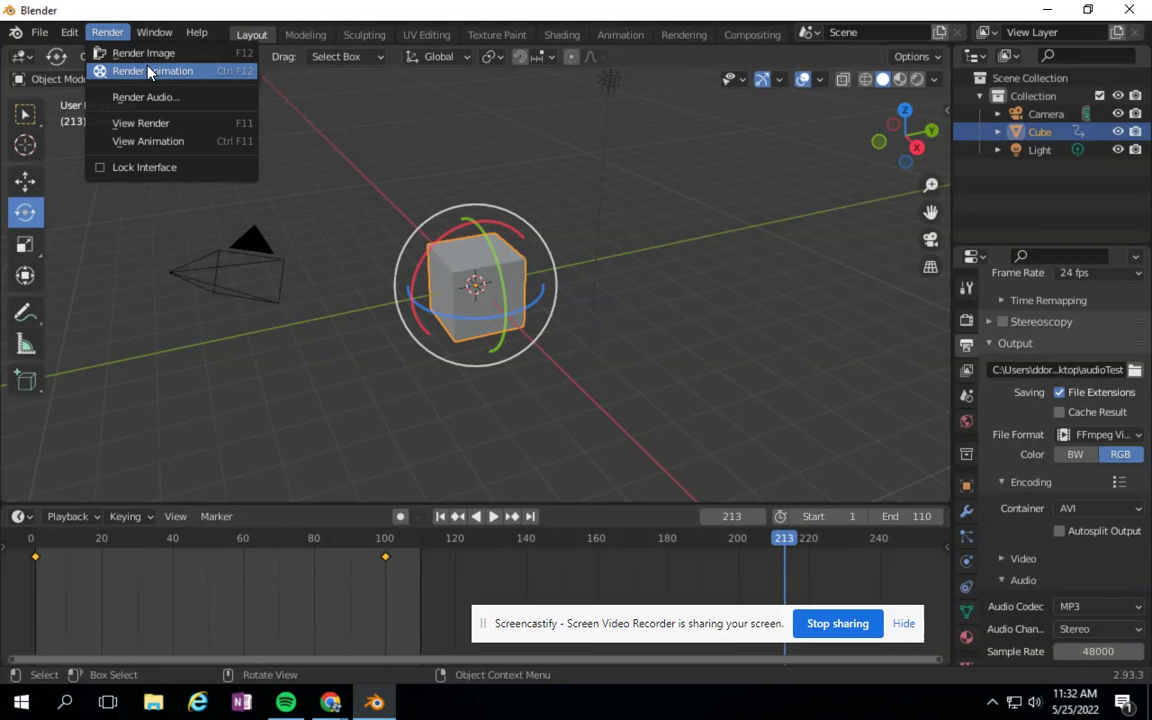
{"action": "left_click", "coordinate": [148, 68]}
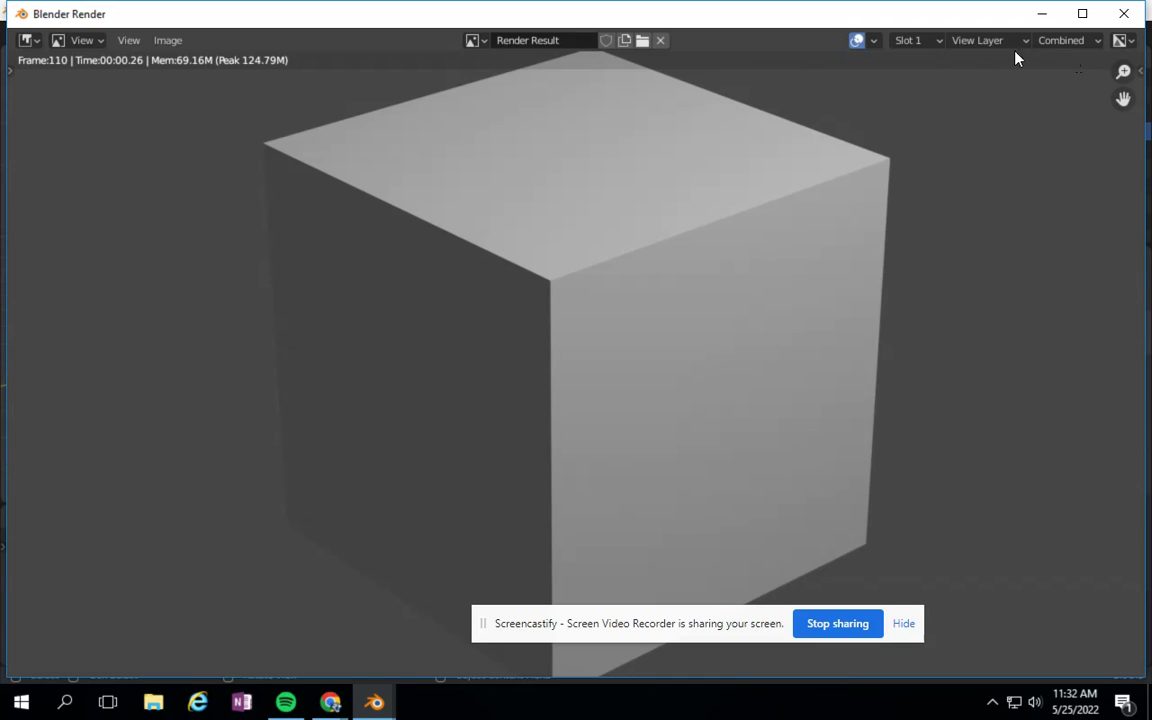
{"action": "left_click", "coordinate": [1042, 13]}
Minimize Blender and the browser, and open the rendered audioTest0001-0110 video from the desktop.
{"action": "left_click", "coordinate": [1027, 11]}
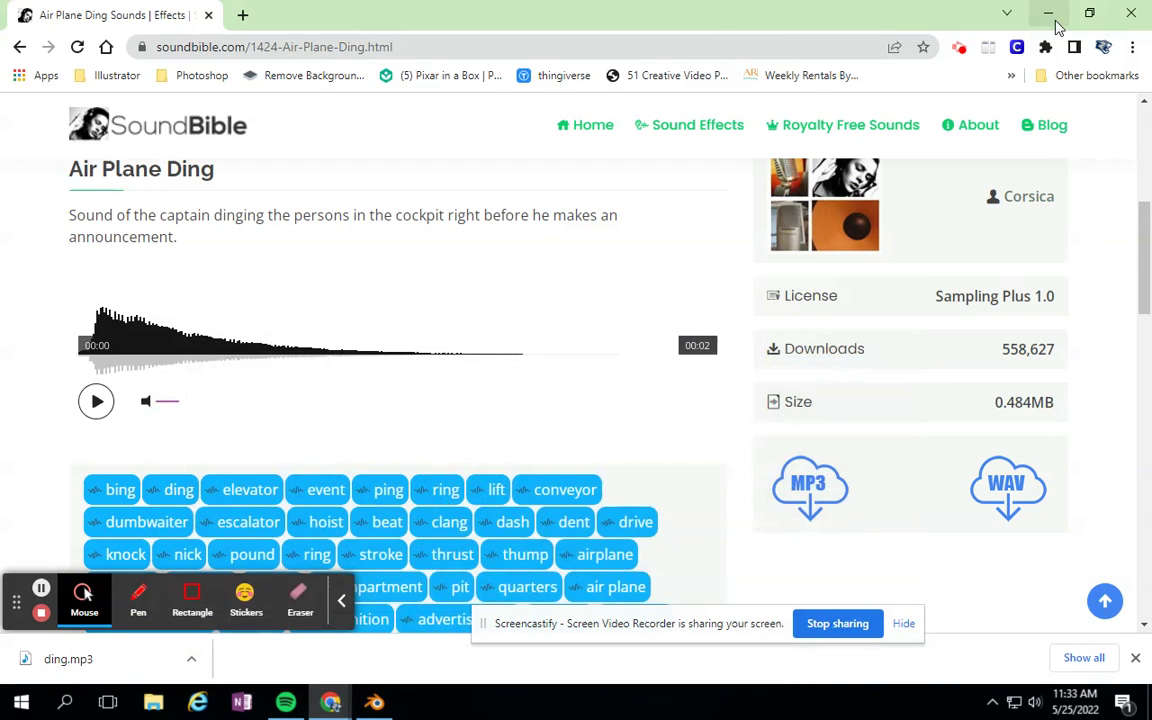
{"action": "left_click", "coordinate": [1047, 14]}
{"action": "left_click_drag", "start_coordinate": [152, 588], "coordinate": [170, 622]}
{"action": "double_click", "coordinate": [170, 622]}
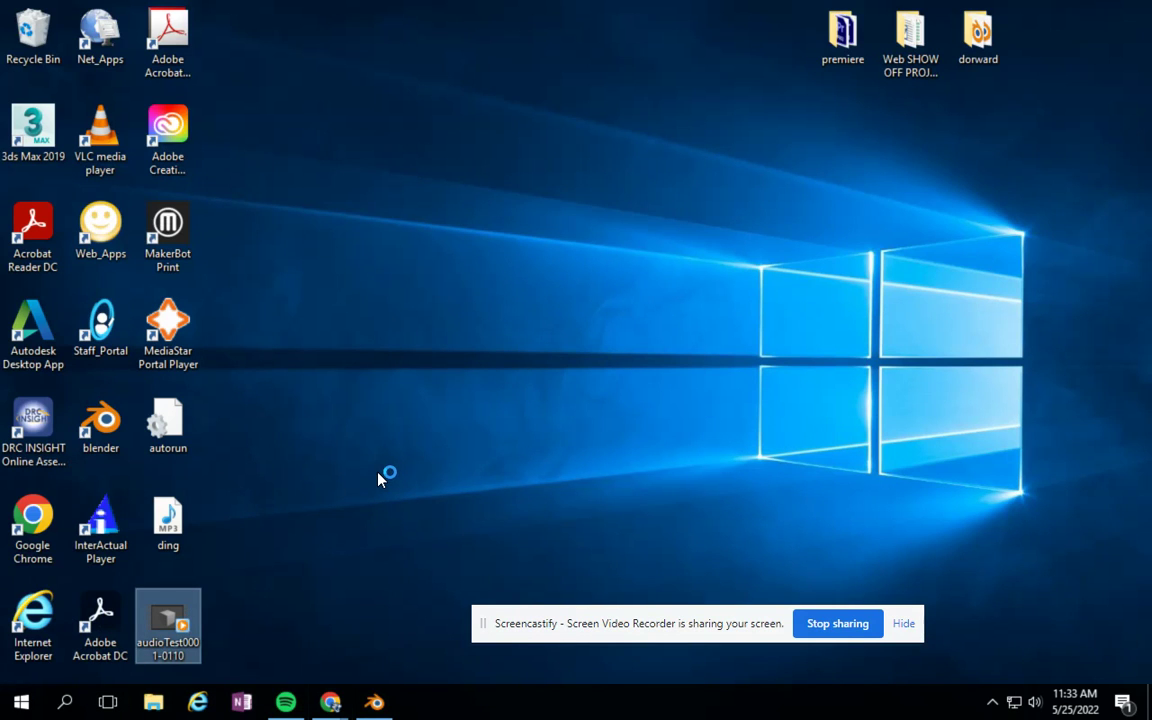